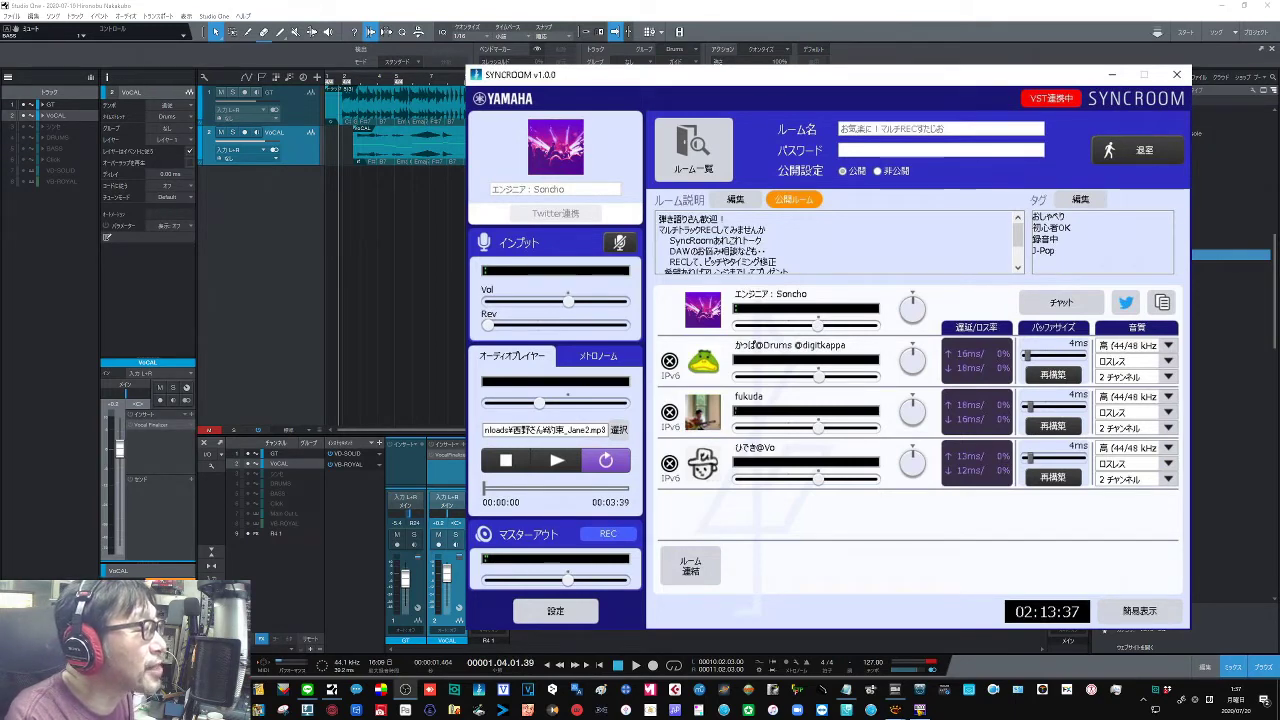
# Switch to Studio One, show the hidden Click track, and play the song from the start to about bar 9.
pyautogui.hotkey('alt', 'Tab')
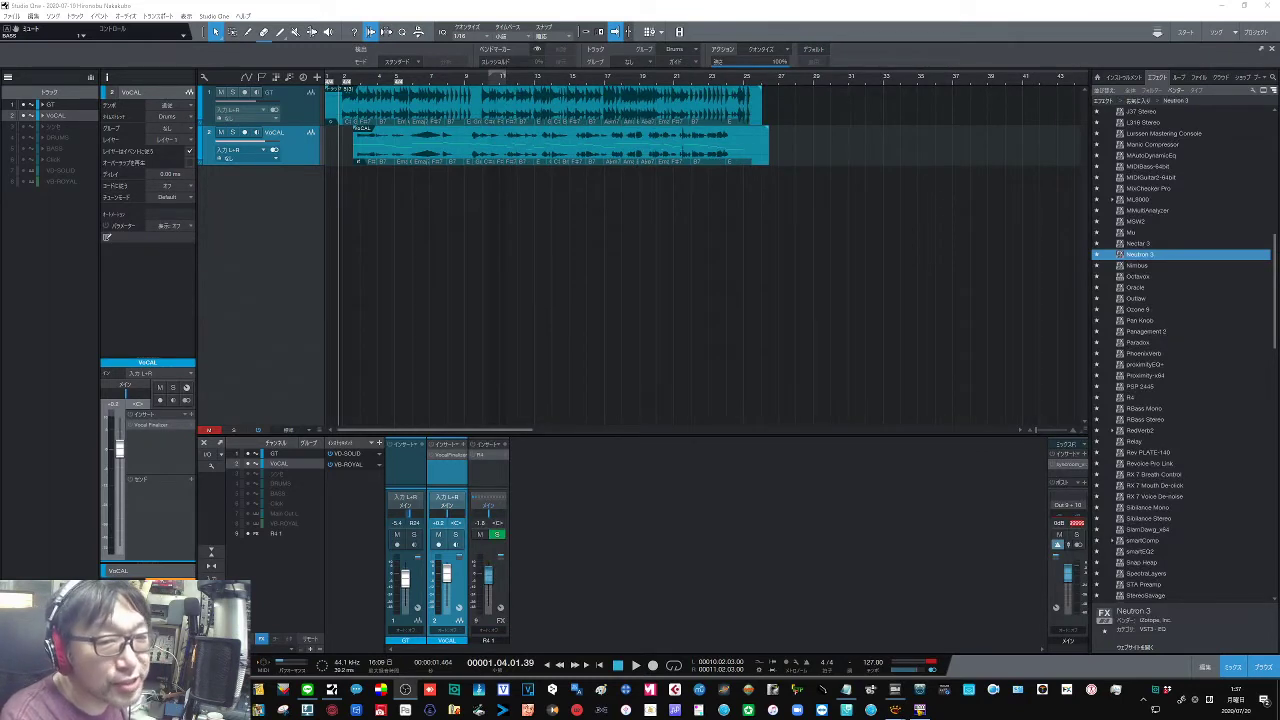
pyautogui.press('Home')
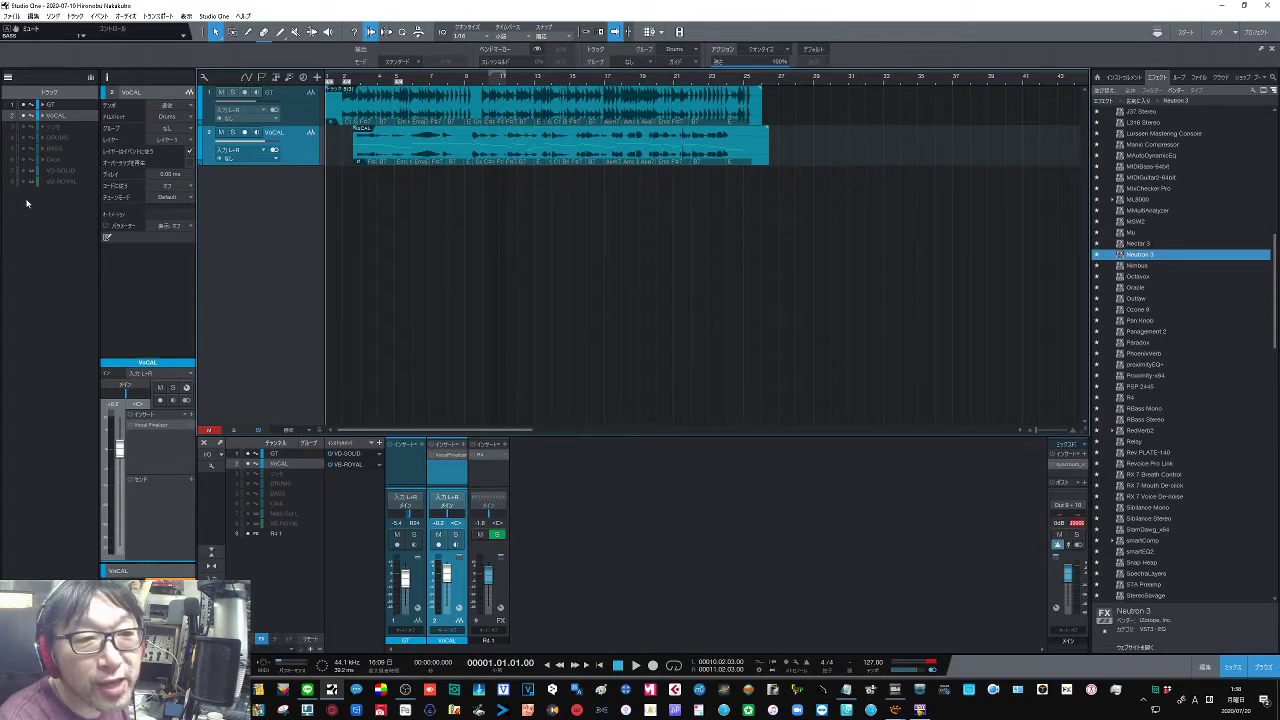
pyautogui.click(24, 160)
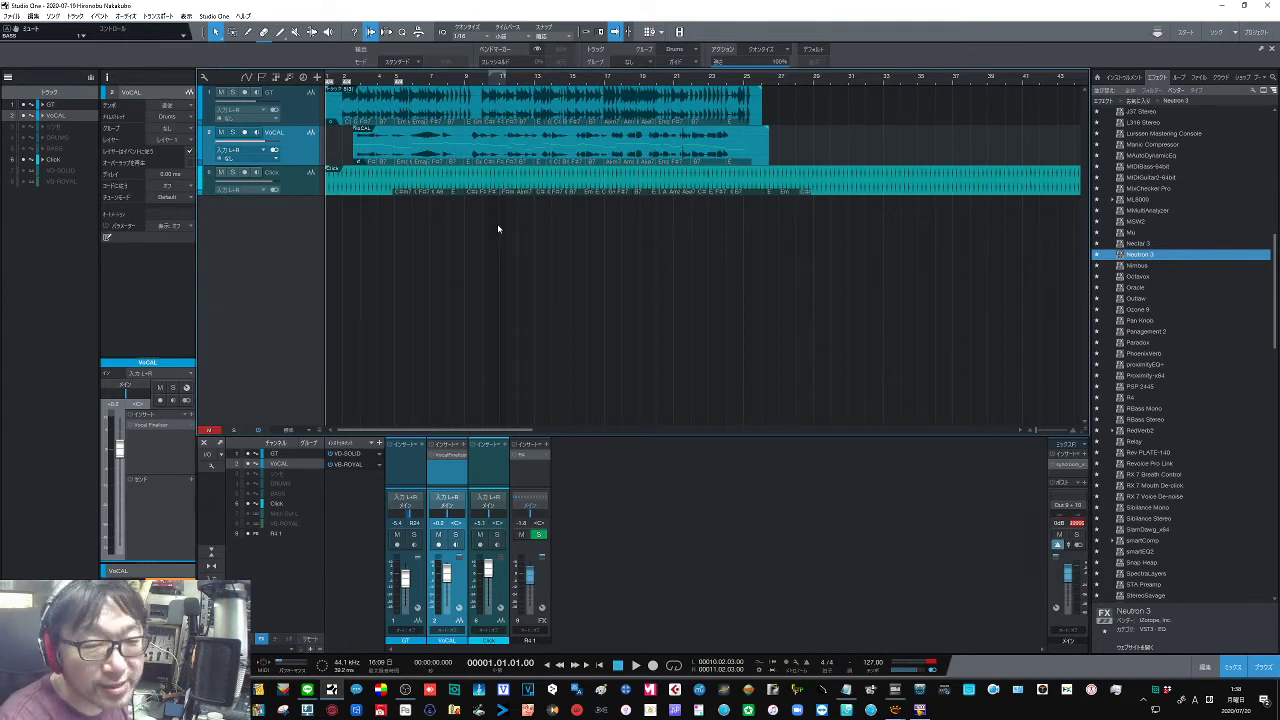
pyautogui.click(635, 666)
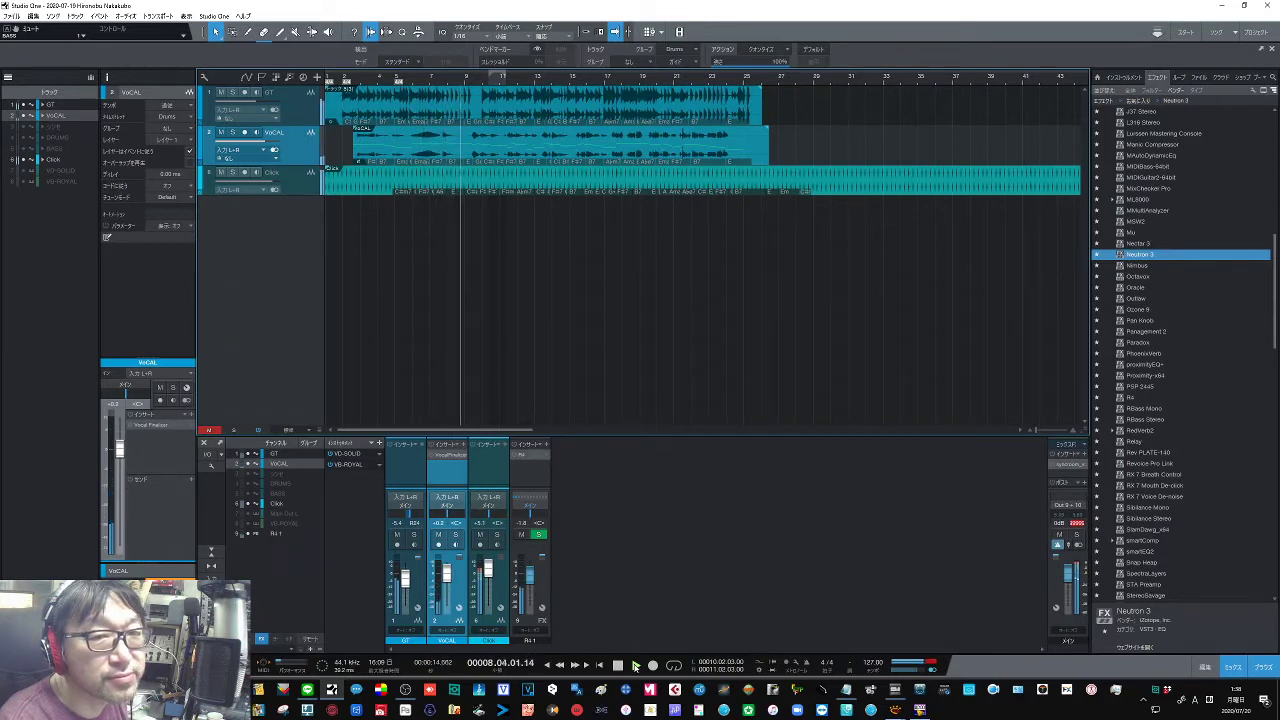
pyautogui.press('space')
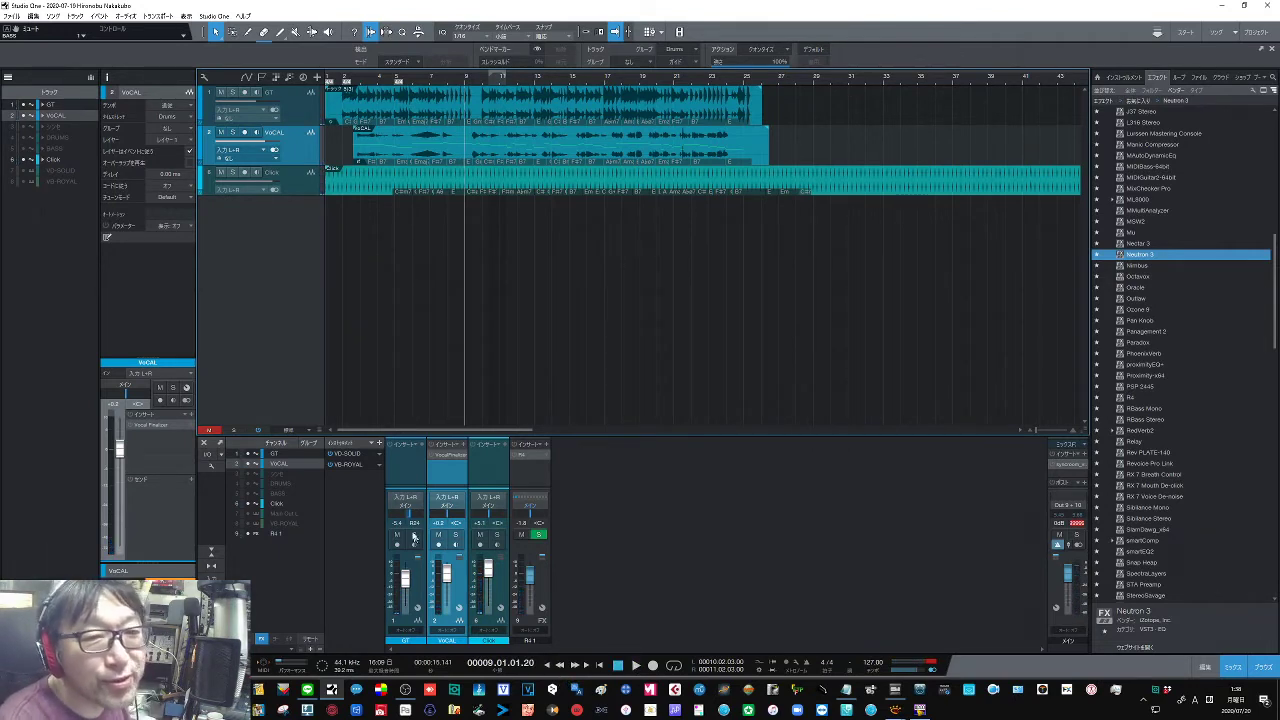
# Open the Vocal Finalizer effect on the VoCAL track to view its settings, and close it.
pyautogui.click(151, 426)
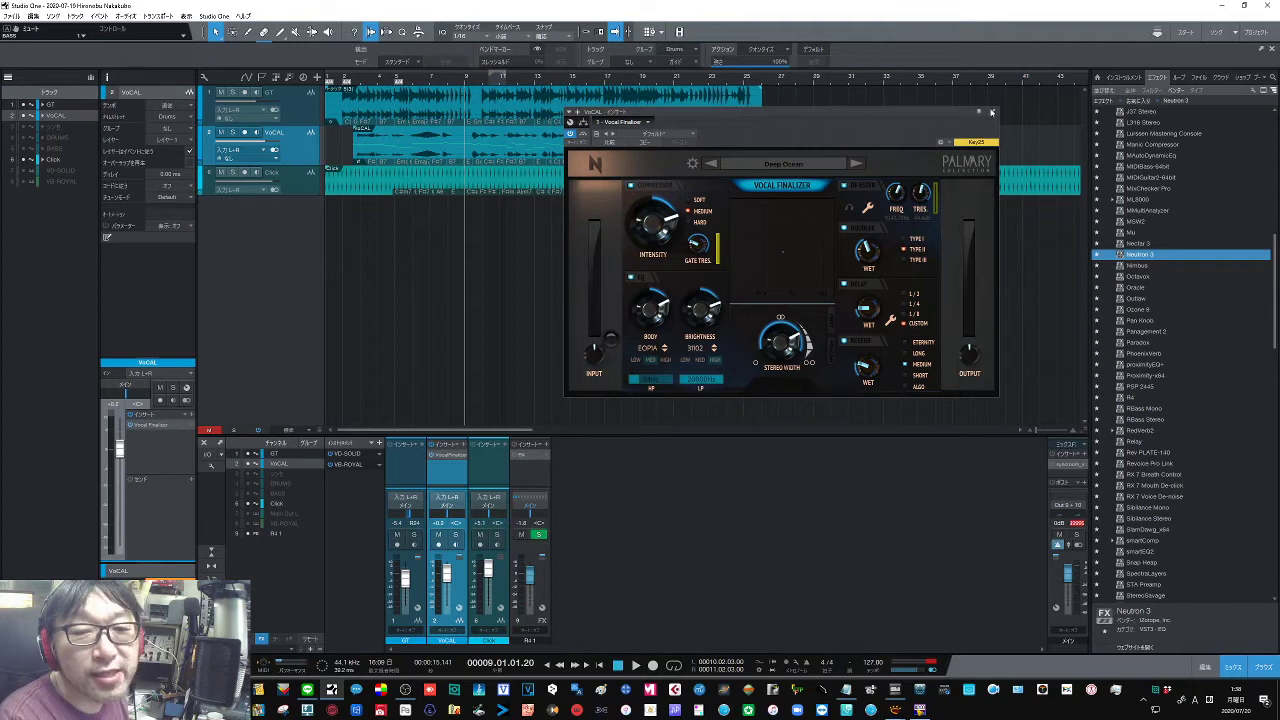
pyautogui.click(992, 112)
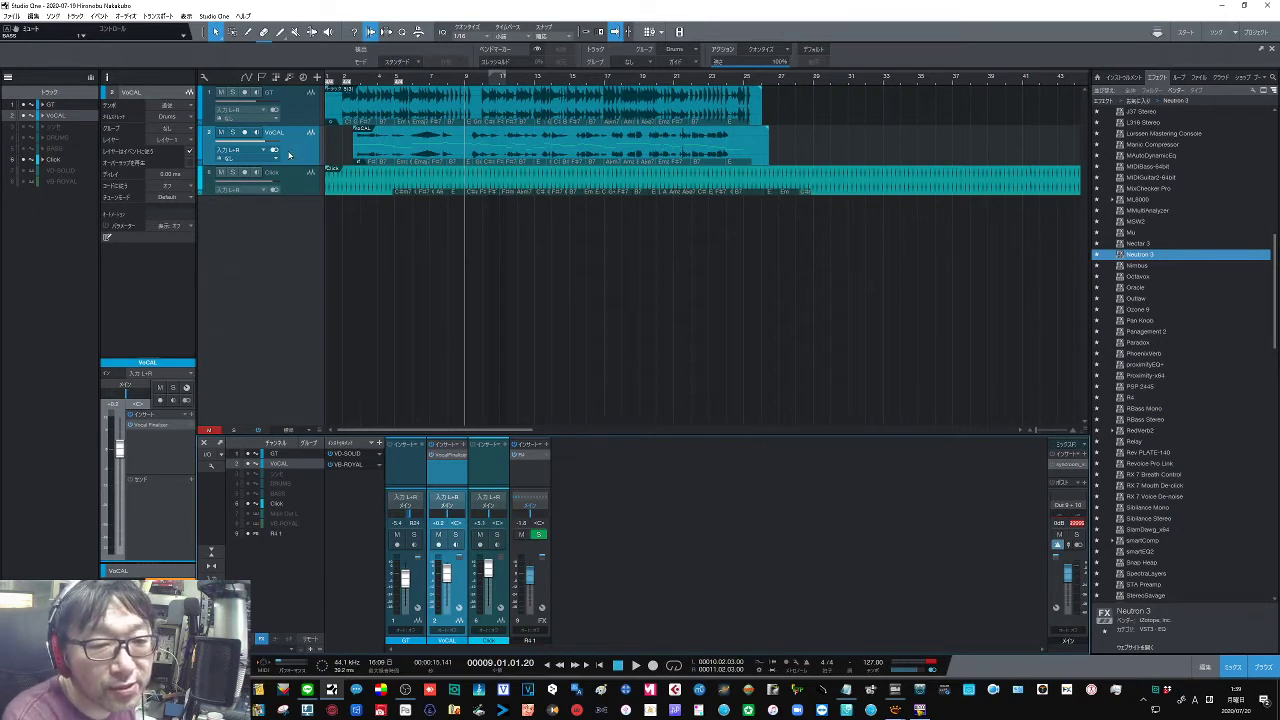
# Mute the Click track and play the song from just before bar 2.
pyautogui.click(342, 79)
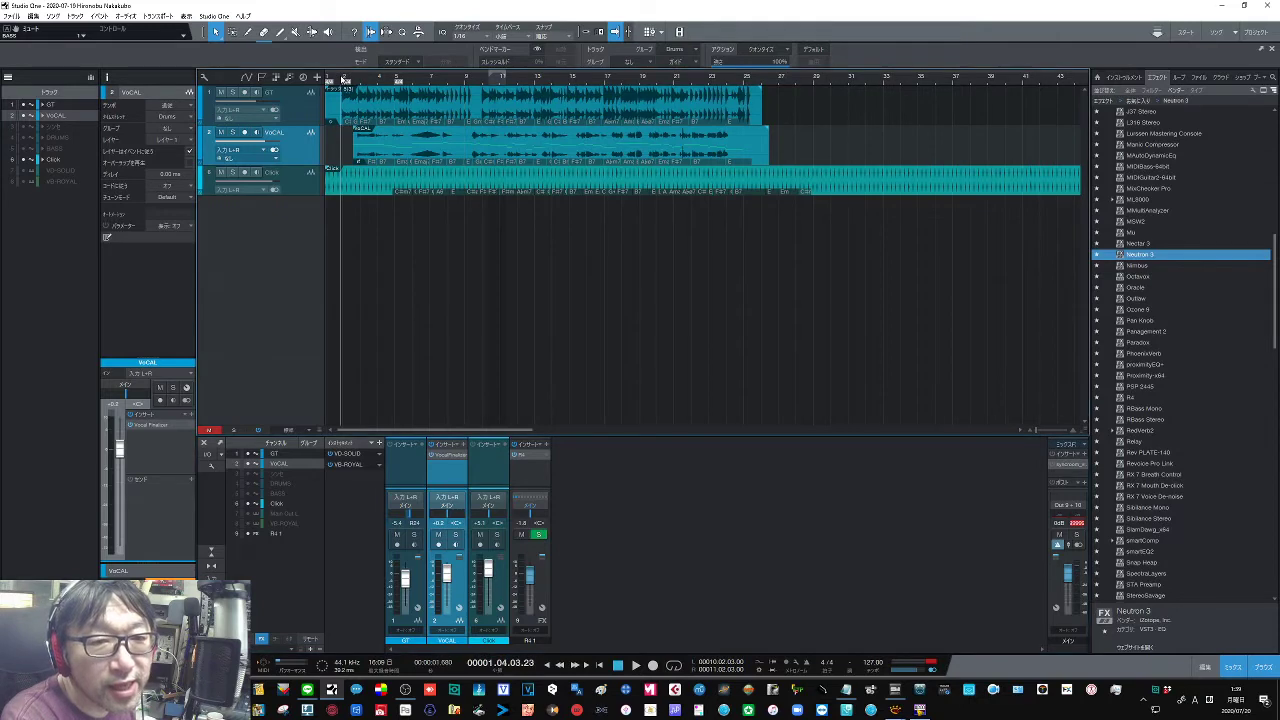
pyautogui.click(221, 173)
pyautogui.press('space')
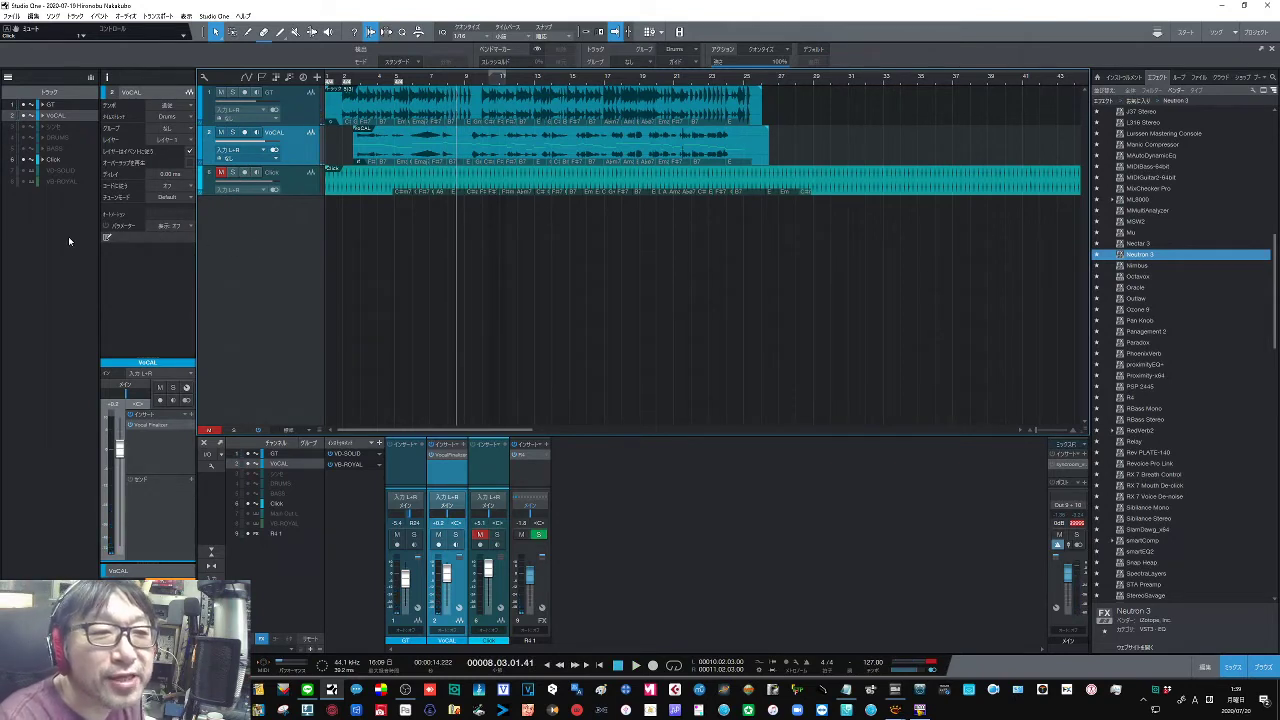
# Show and unmute the VD-SOLID and VB-ROYAL tracks, and lower VB-ROYAL's volume slightly during playback.
pyautogui.click(24, 172)
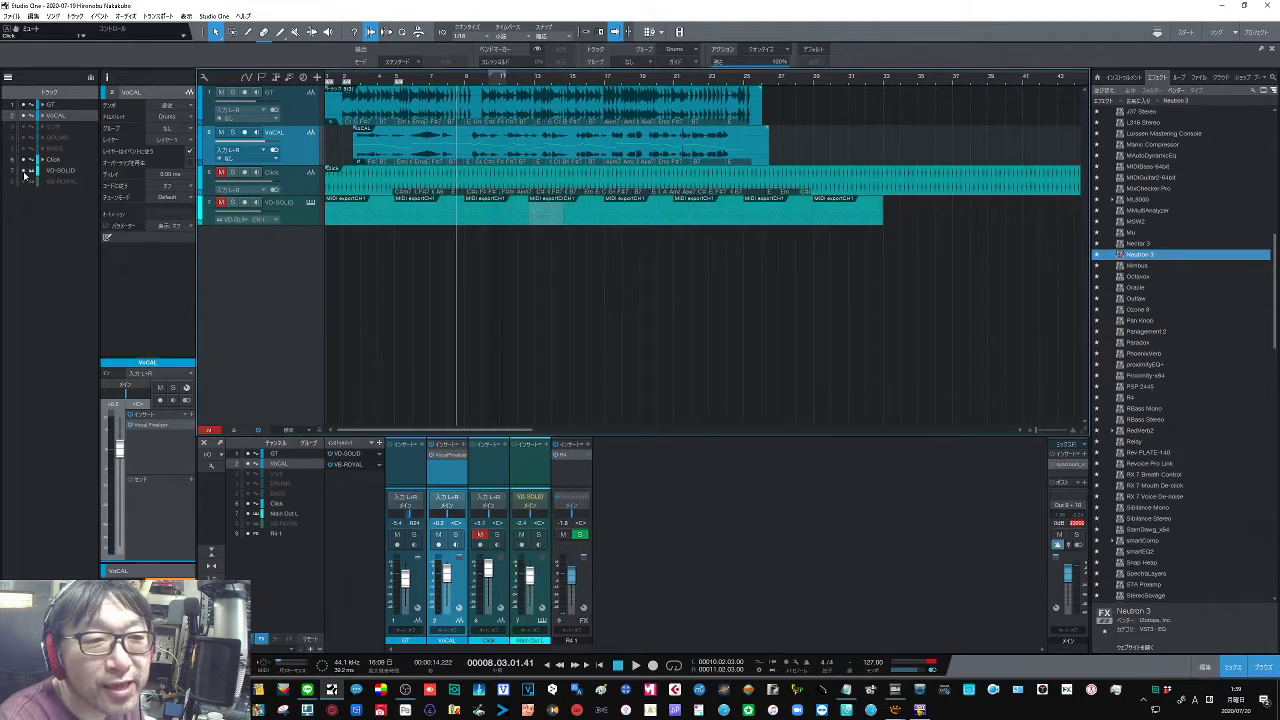
pyautogui.click(24, 181)
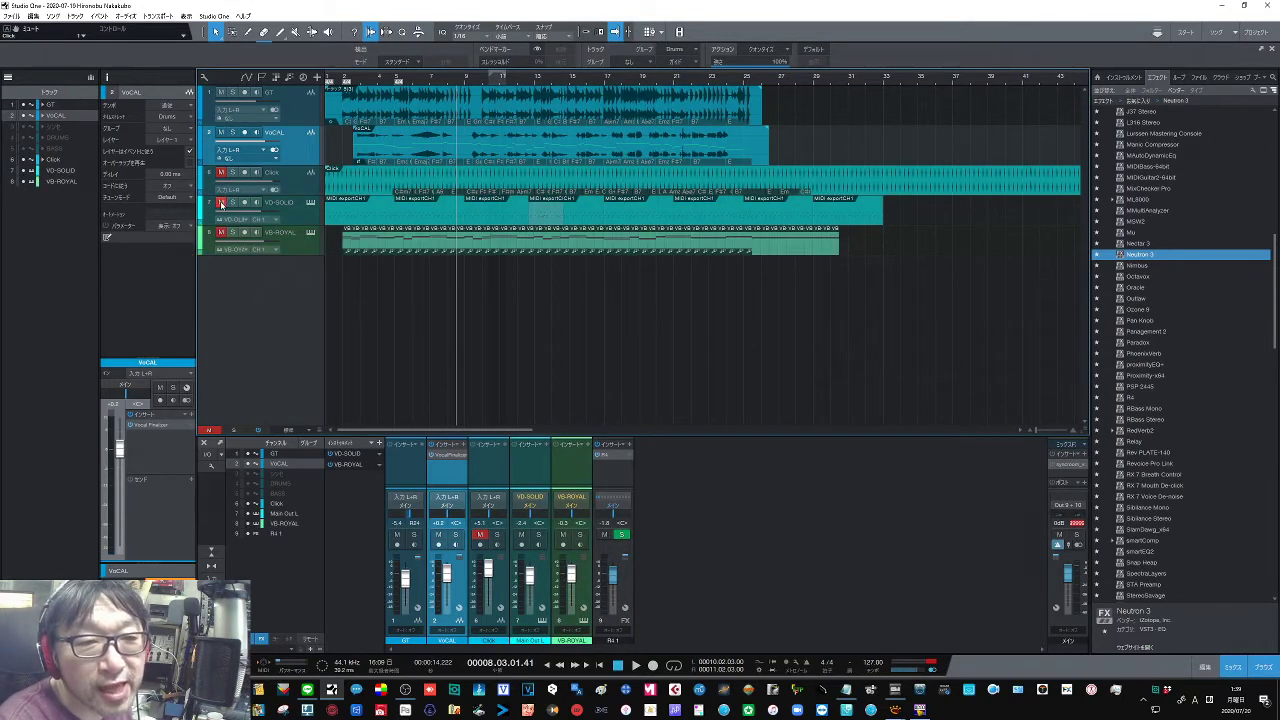
pyautogui.doubleClick(224, 238)
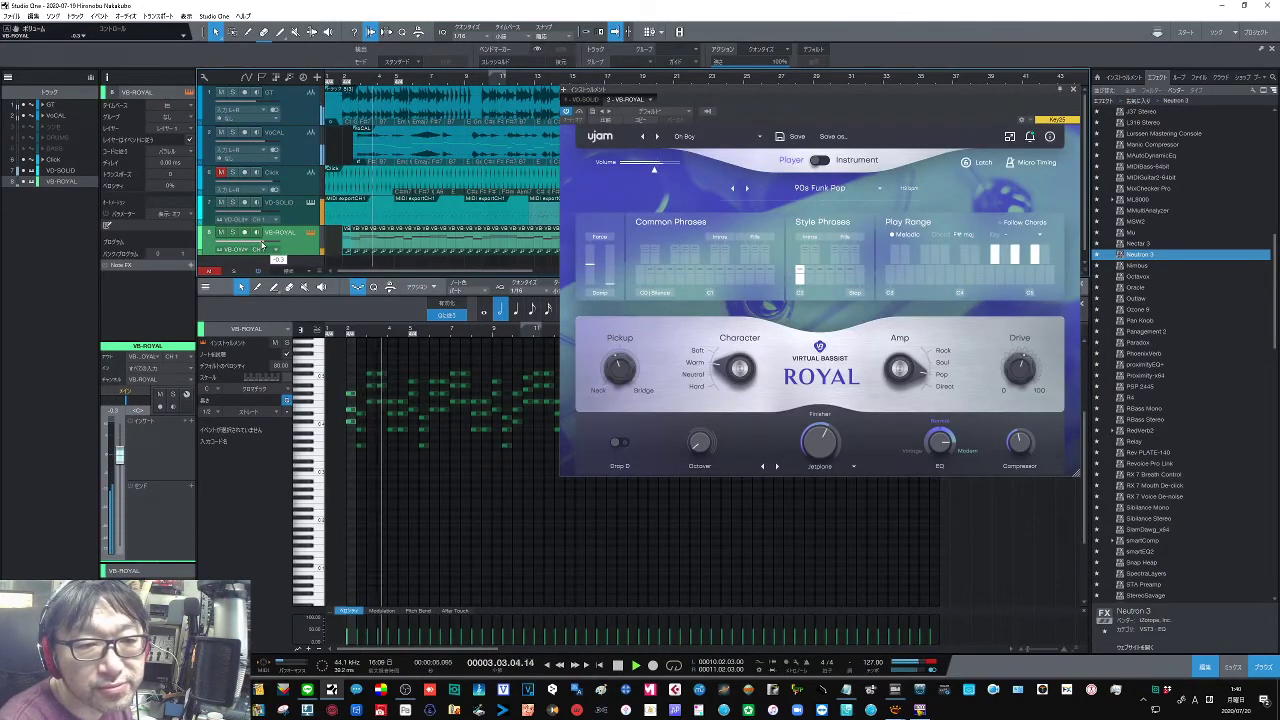
pyautogui.moveTo(262, 244); pyautogui.dragTo(260, 246)
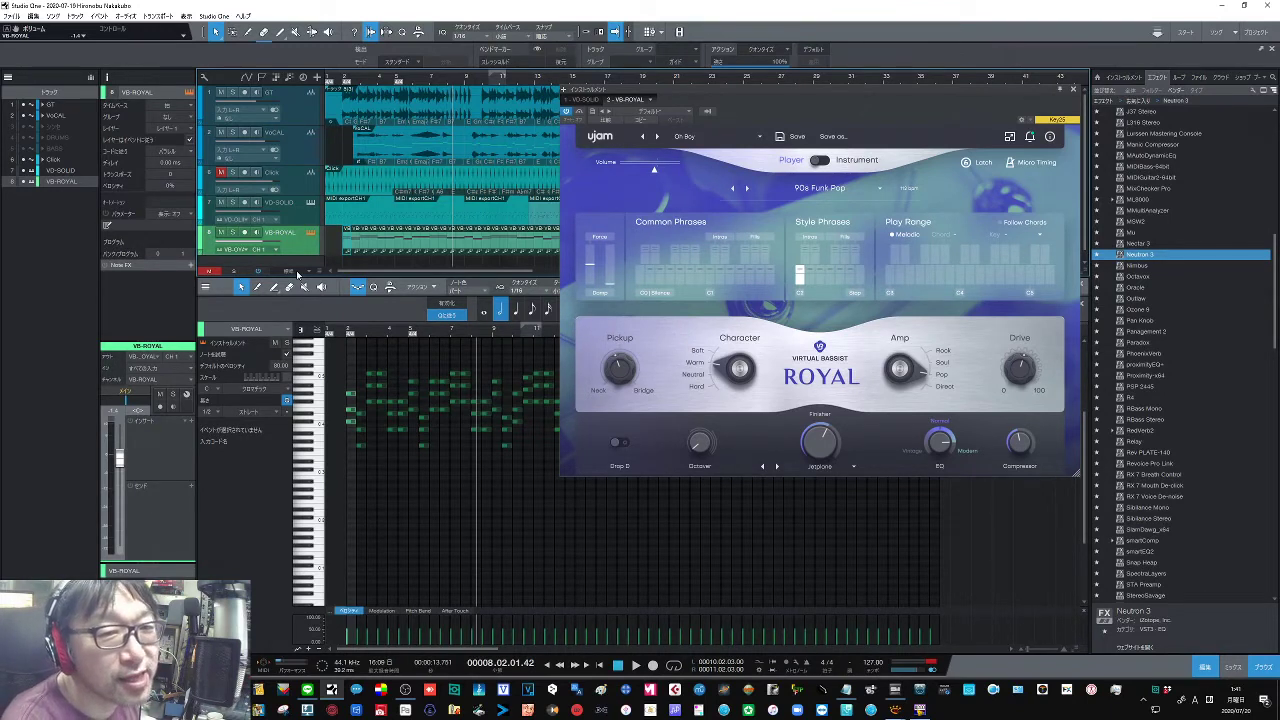
# Show the DRUMS track, and close the bass instrument window and mute VD-SOLID and VB-ROYAL.
pyautogui.click(24, 138)
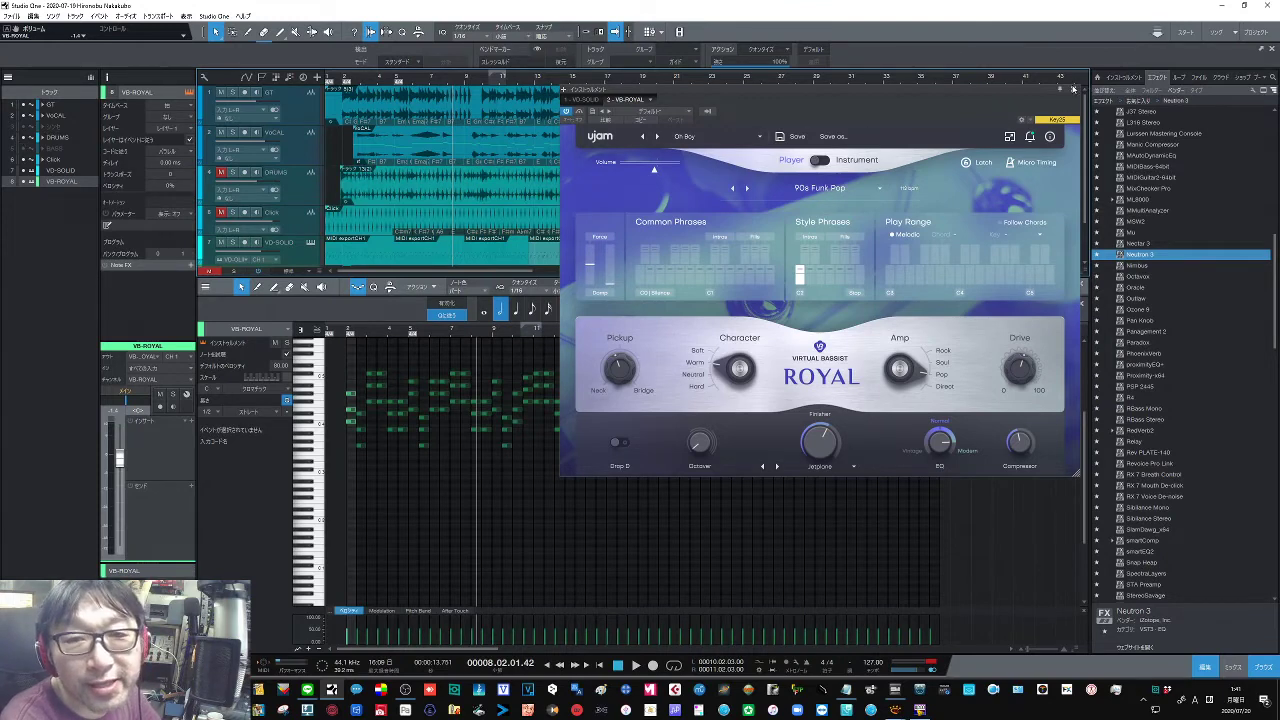
pyautogui.click(1073, 89)
pyautogui.scroll(-1, 640, 175)
pyautogui.click(221, 257)
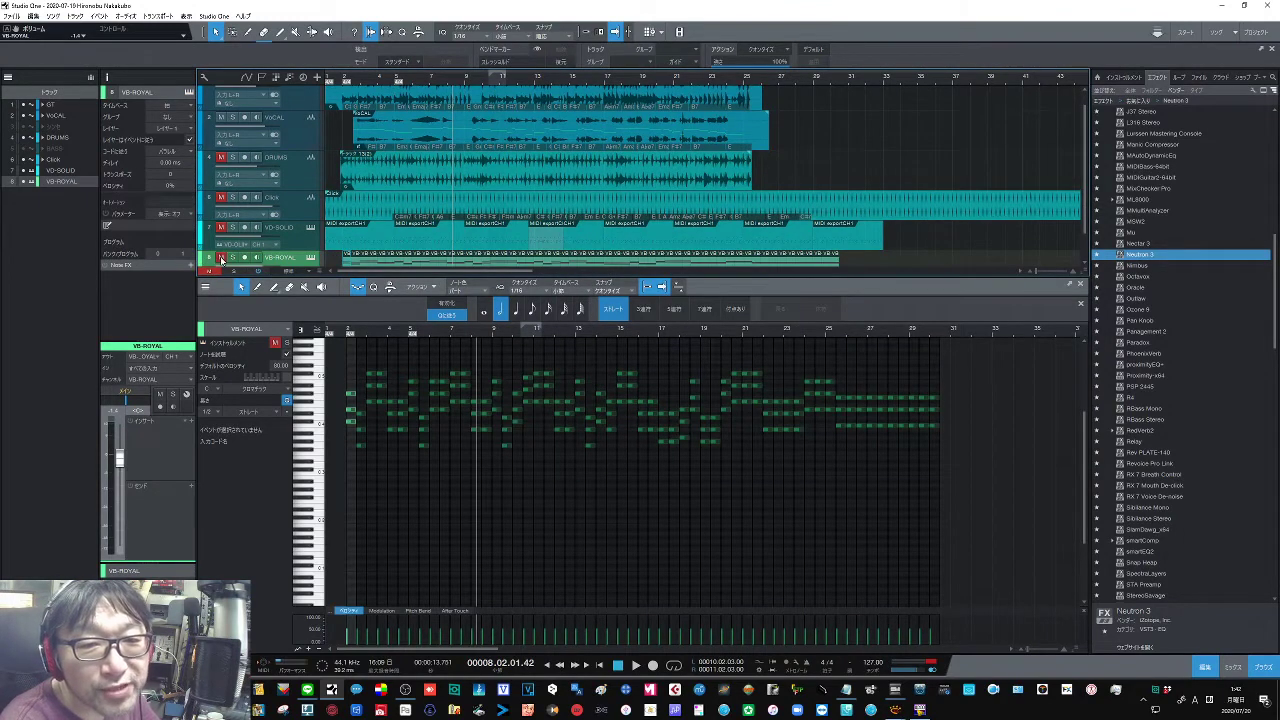
pyautogui.scroll(1, 302, 242)
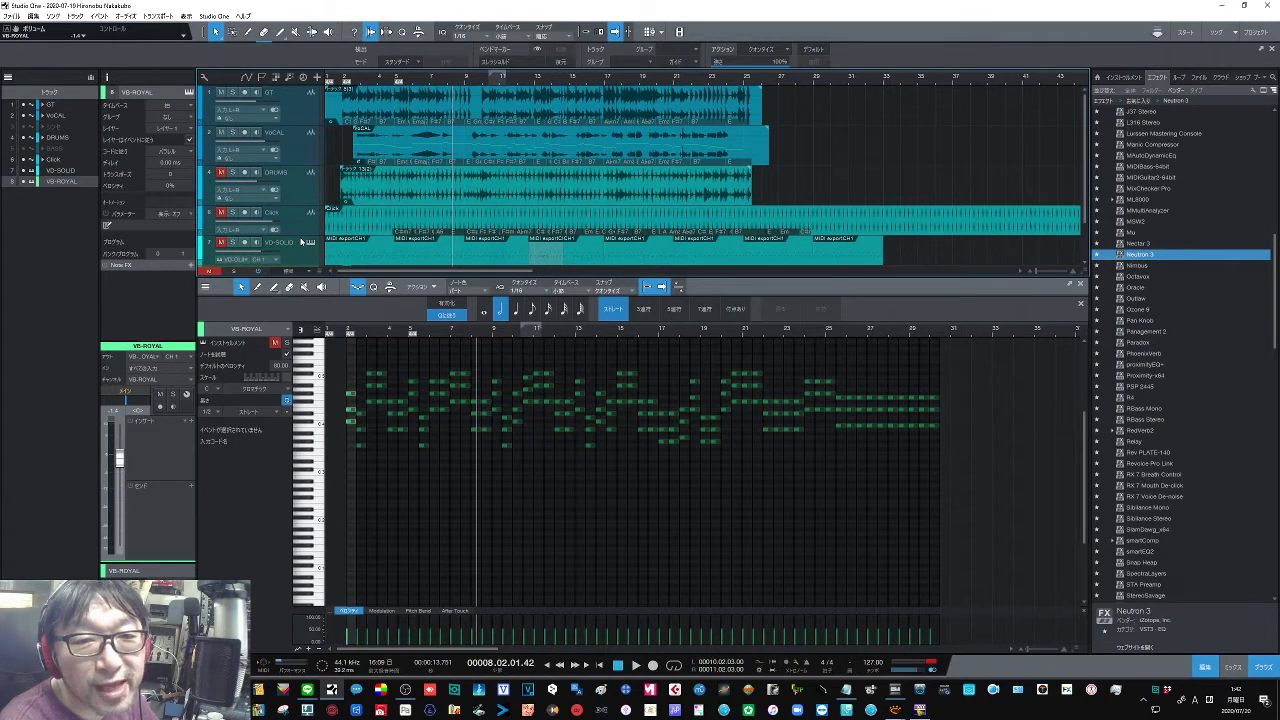
# Unmute the DRUMS track and play the song from just before bar 2 to about bar 9.
pyautogui.click(222, 172)
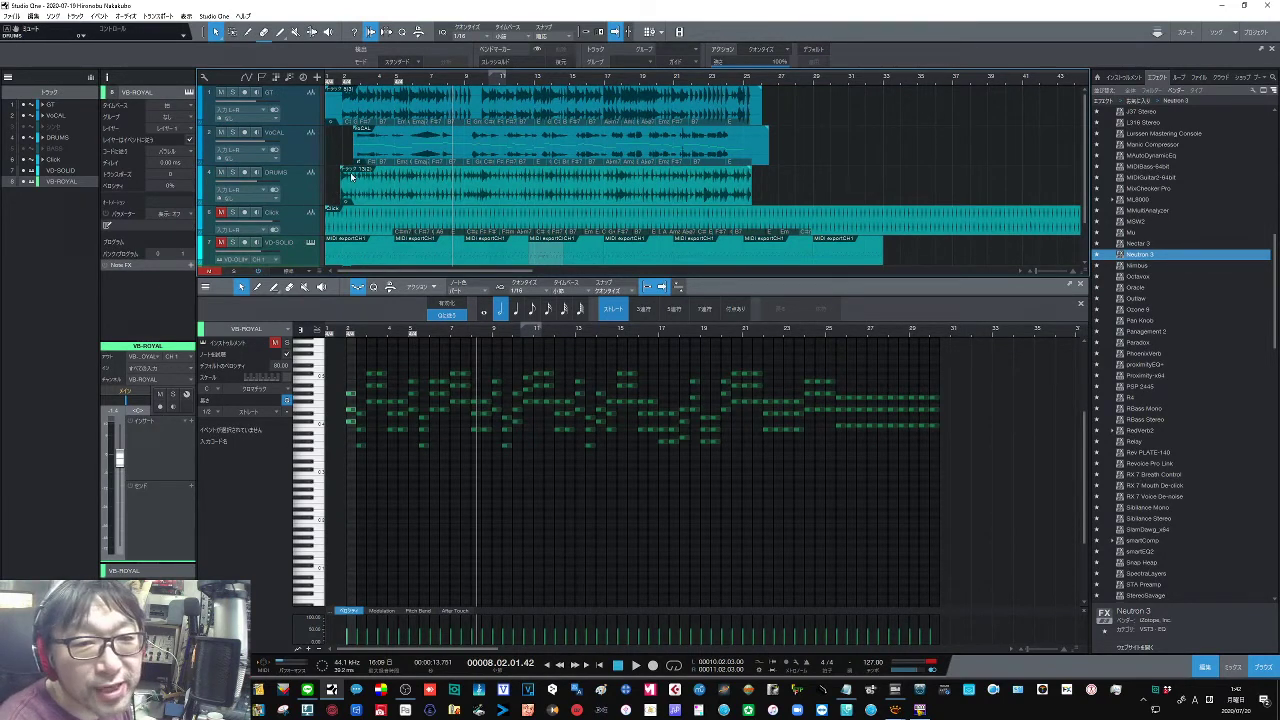
pyautogui.click(343, 79)
pyautogui.press('space')
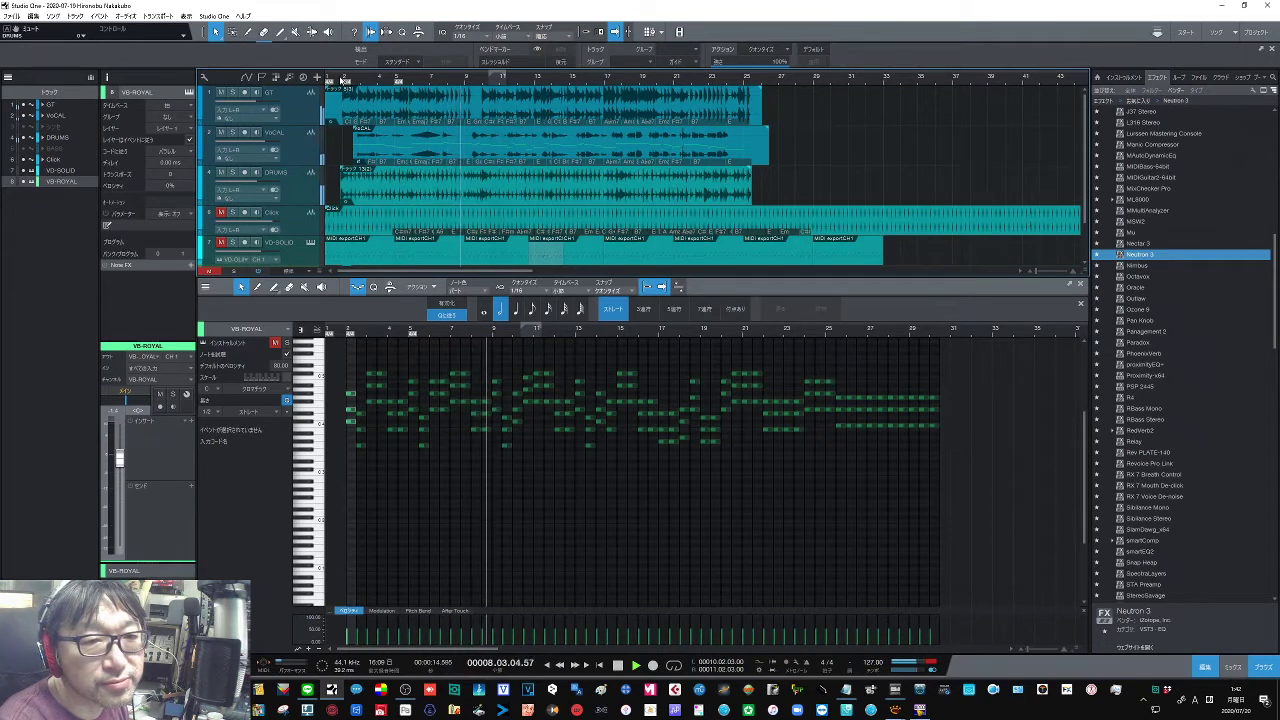
pyautogui.press('space')
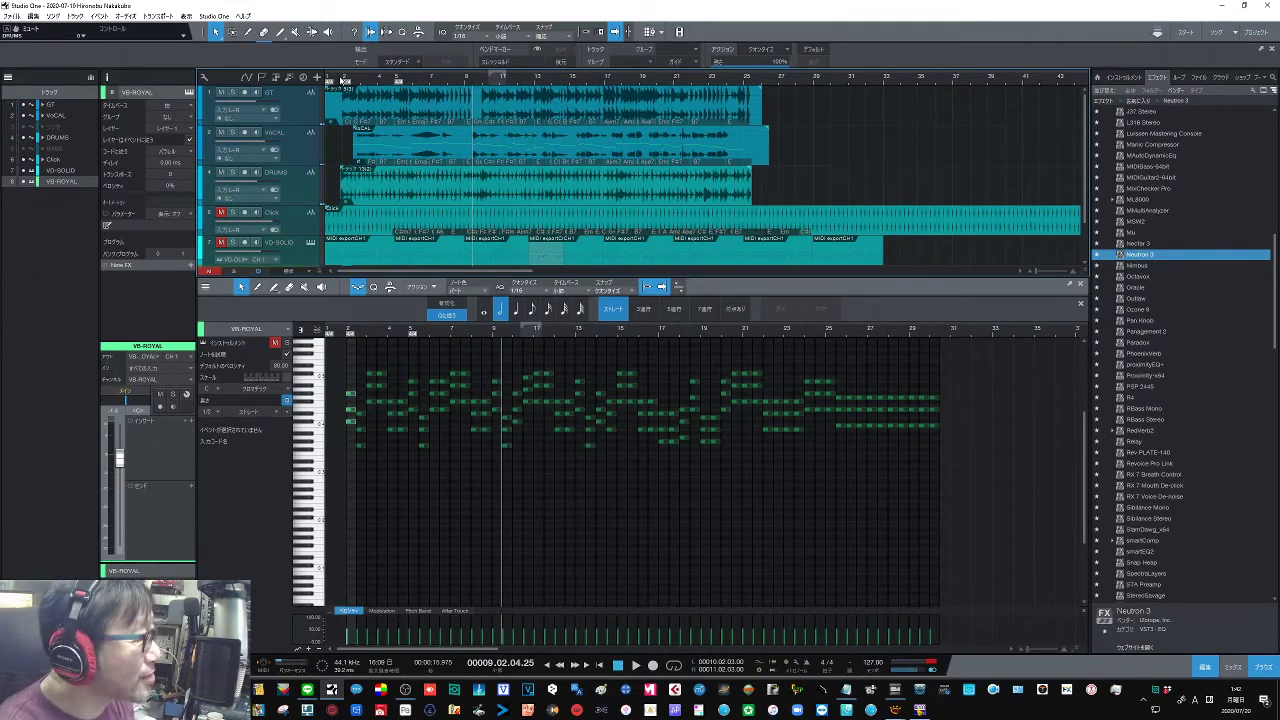
# Show the BASS track, play the song from bar 2, and unmute BASS.
pyautogui.click(24, 150)
pyautogui.click(346, 78)
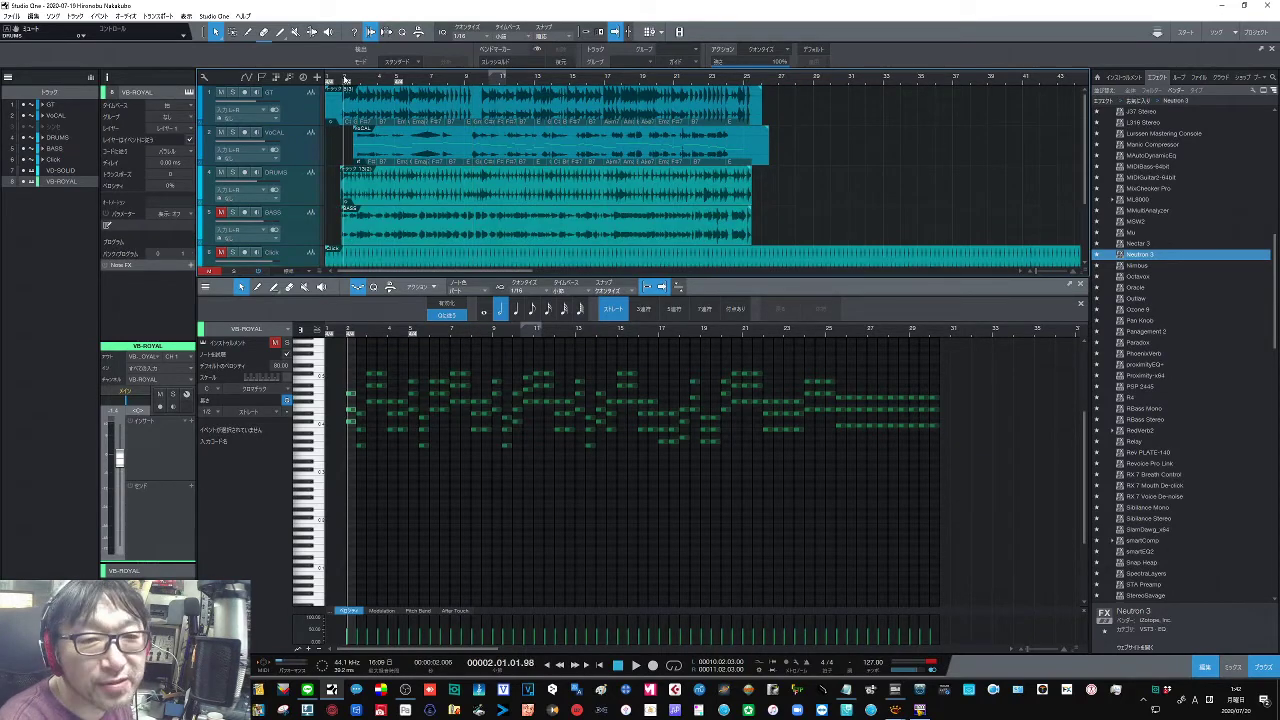
pyautogui.press('space')
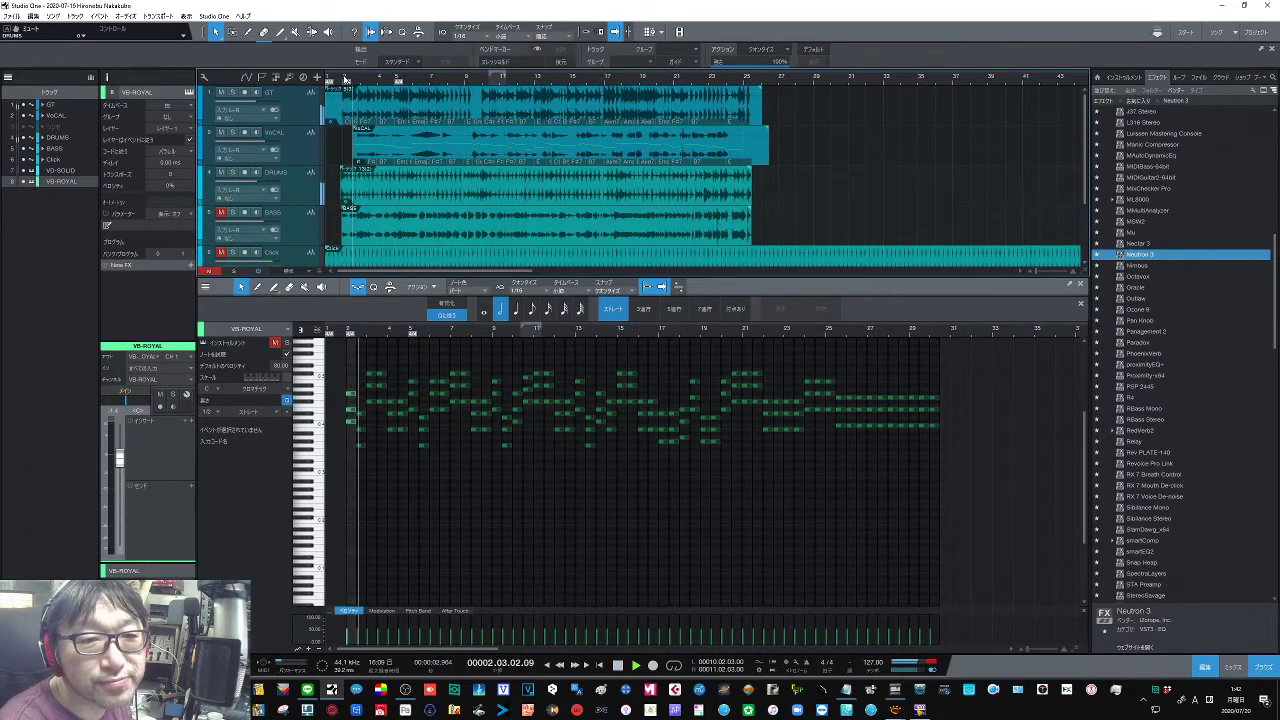
pyautogui.click(221, 213)
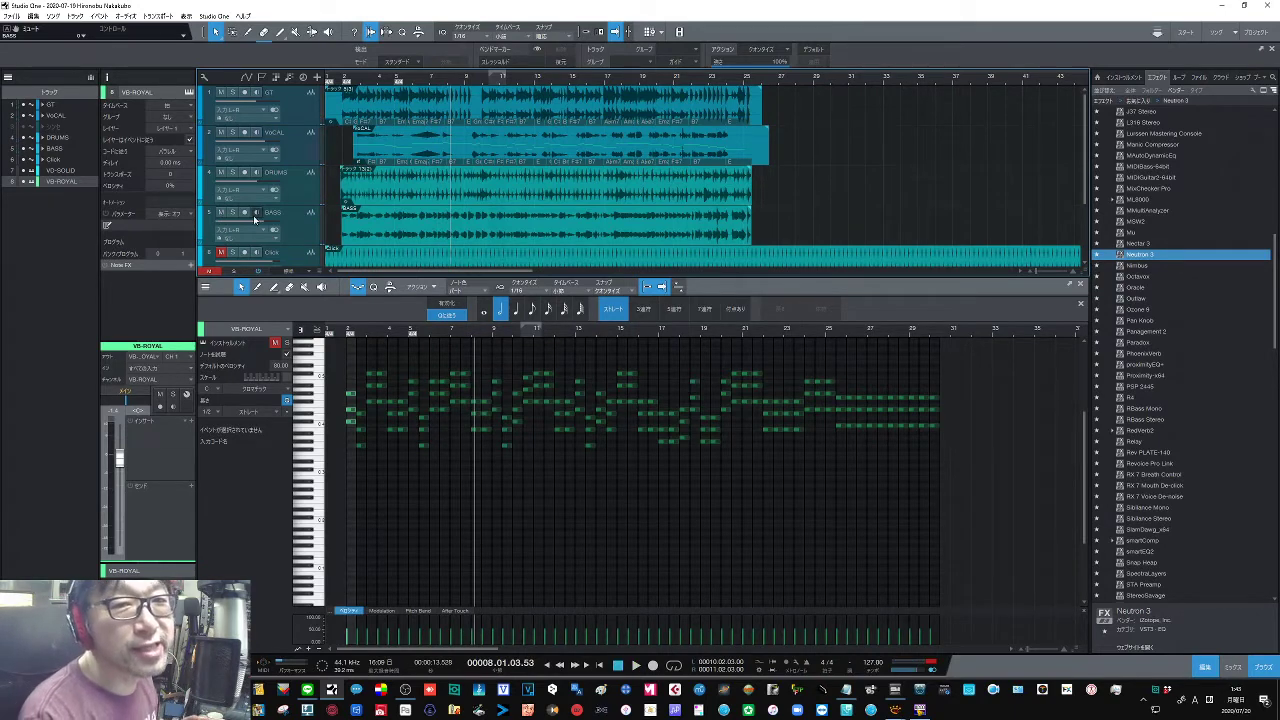
# Display the bend markers on the GT track's audio event and examine its detected transients.
pyautogui.click(394, 103)
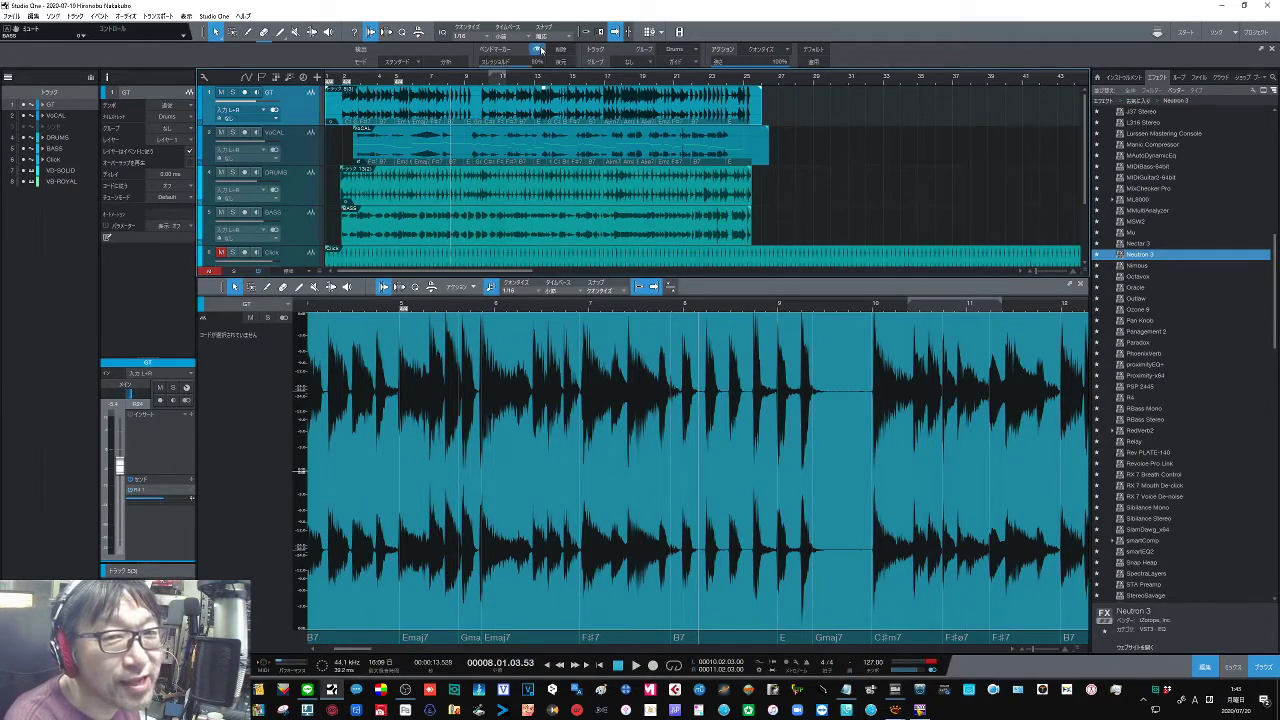
pyautogui.click(540, 50)
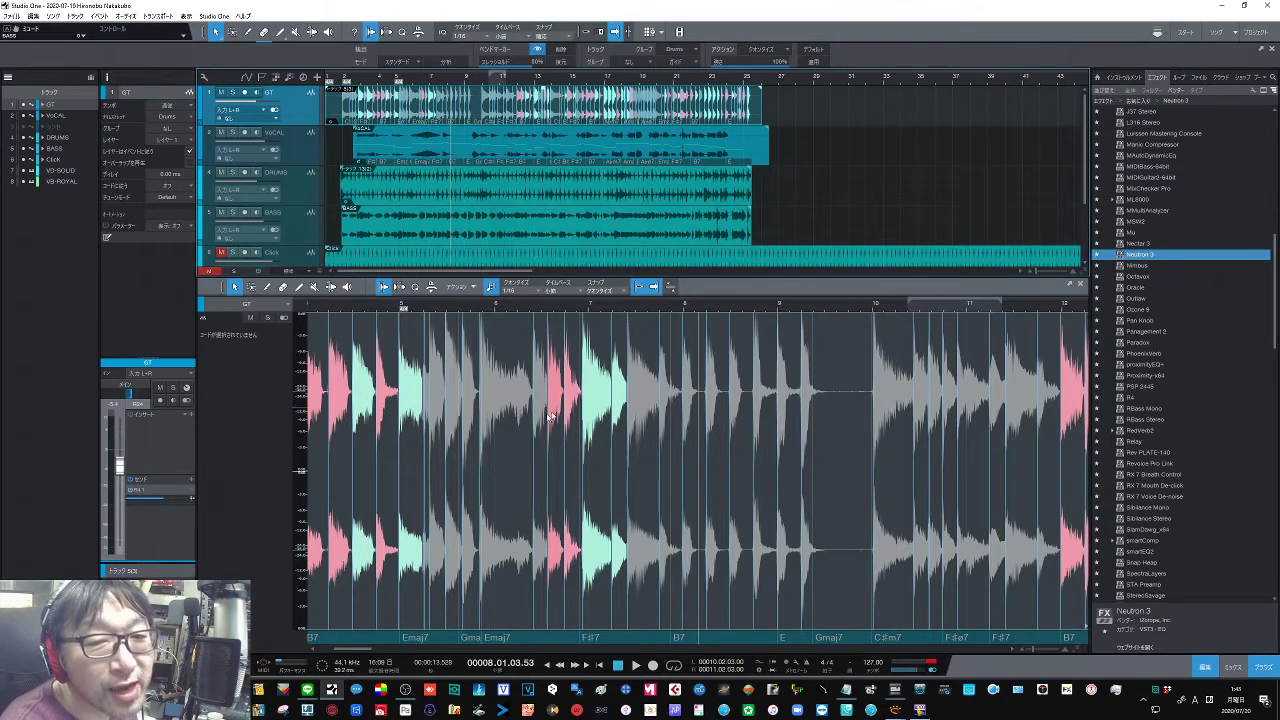
pyautogui.scroll(2, 524, 80)
pyautogui.scroll(-3, 524, 80)
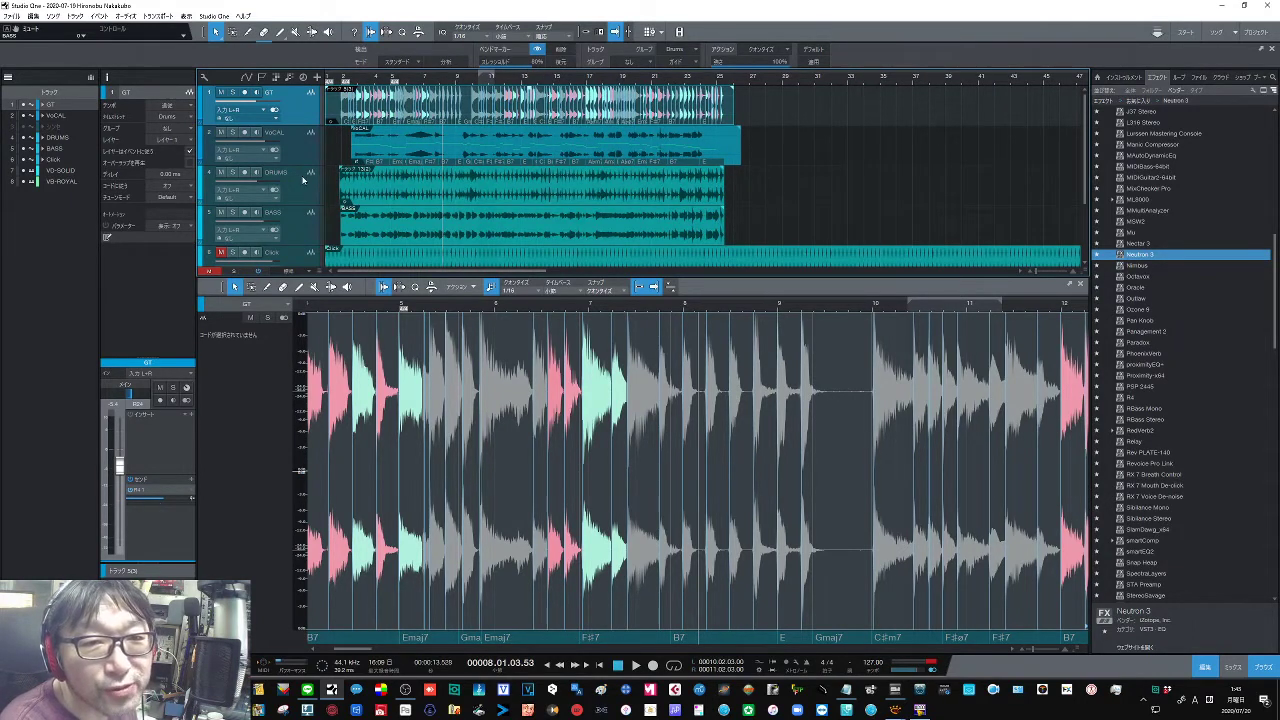
# Display the bend markers on the DRUMS event and adjust the marker just after bar 6 with the Bend tool.
pyautogui.click(303, 180)
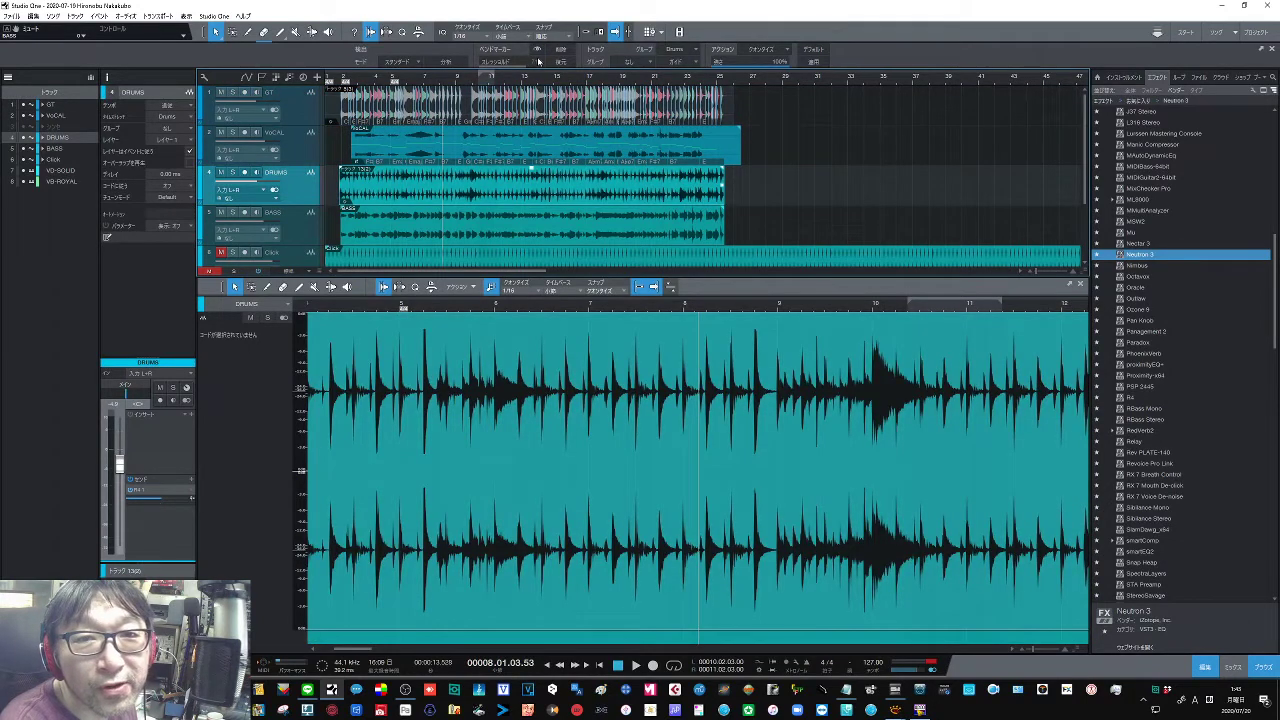
pyautogui.click(538, 50)
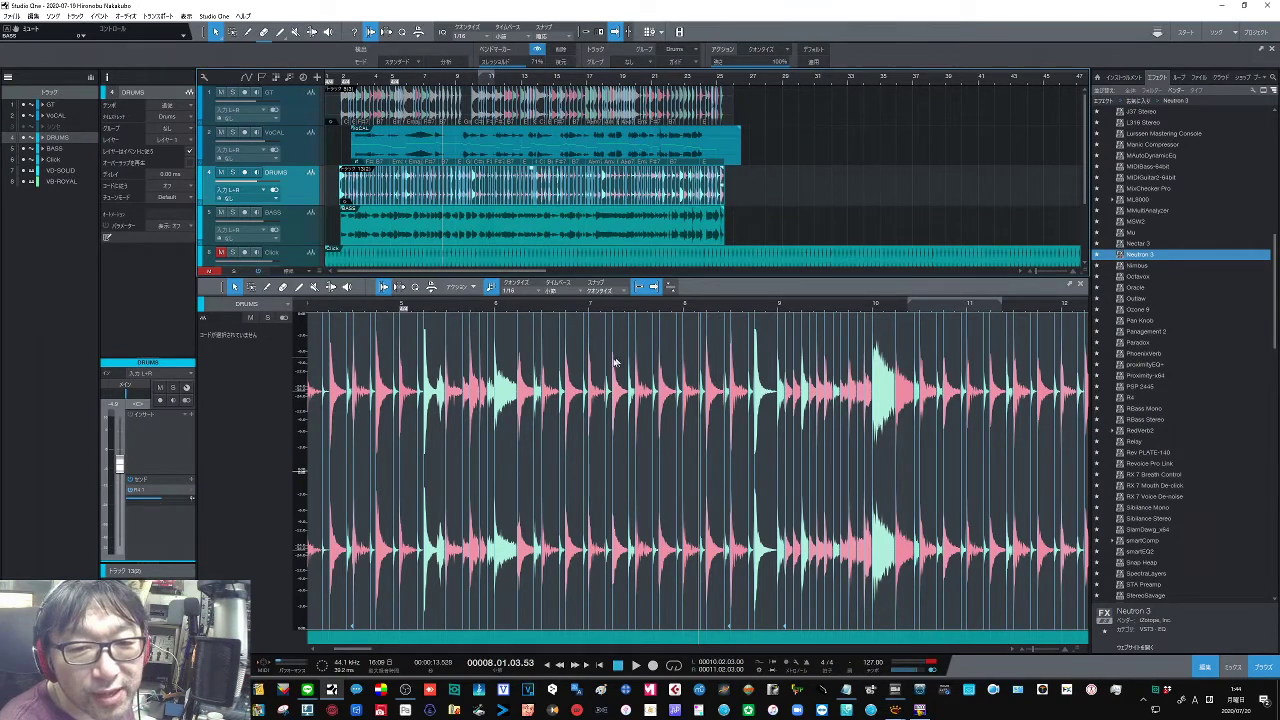
pyautogui.click(400, 314)
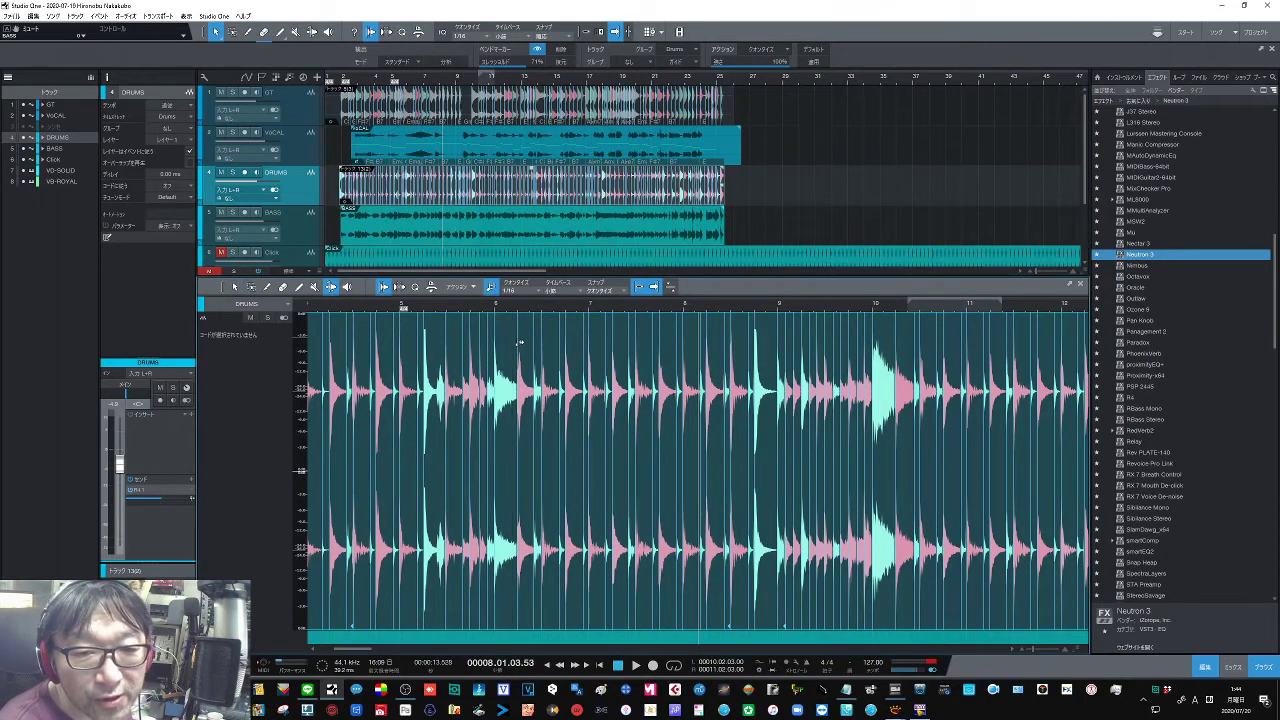
pyautogui.click(519, 343)
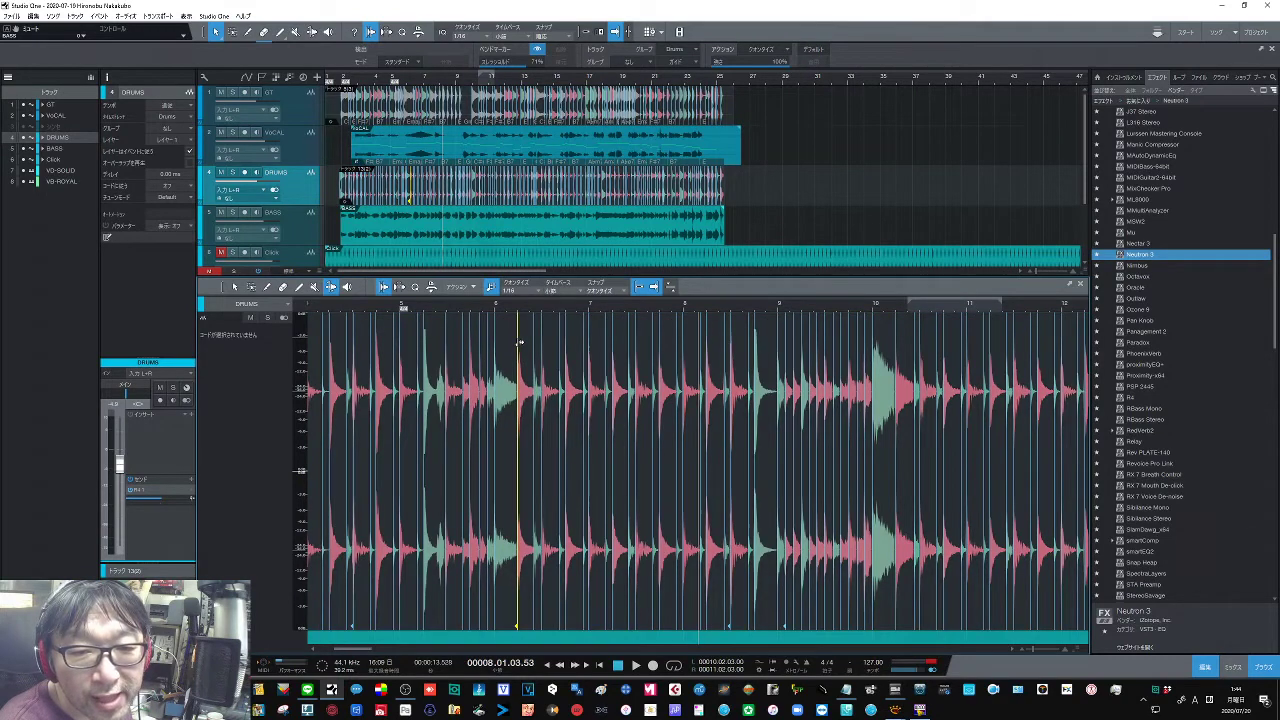
pyautogui.moveTo(510, 343); pyautogui.dragTo(517, 345)
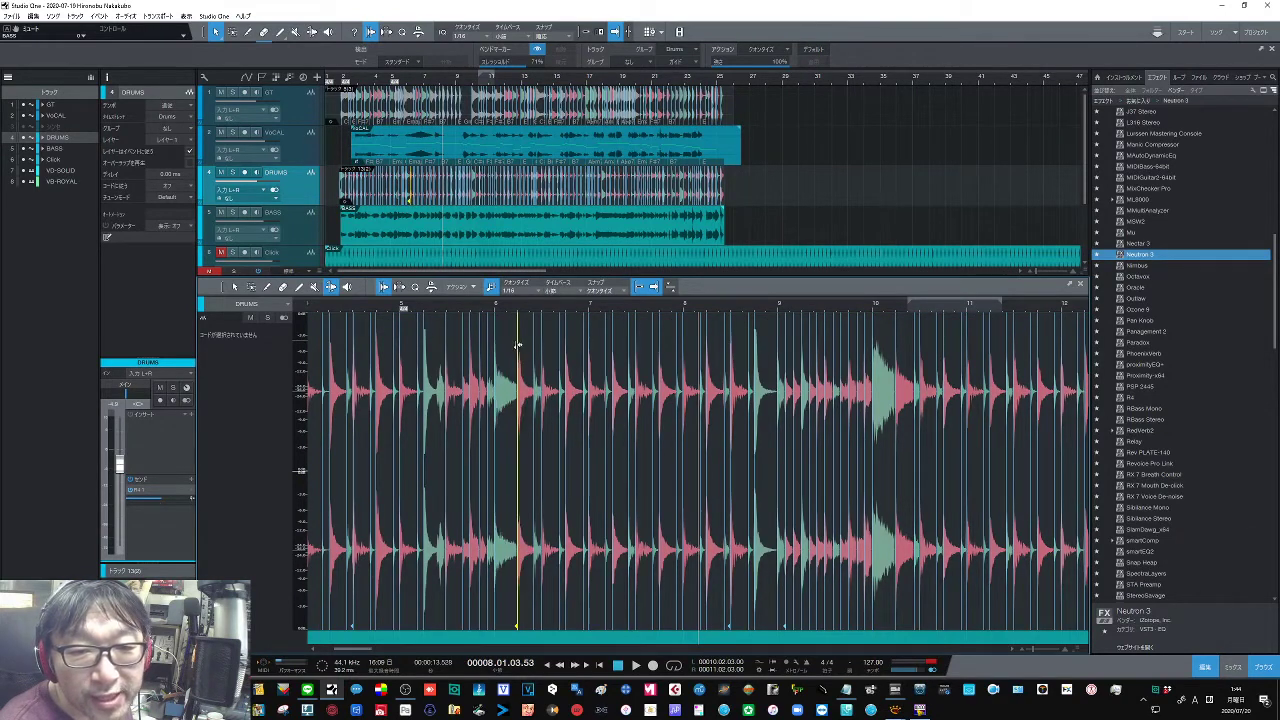
# Turn off autoscroll in the audio editor and select the BASS event to view its bend markers.
pyautogui.click(638, 287)
pyautogui.click(530, 225)
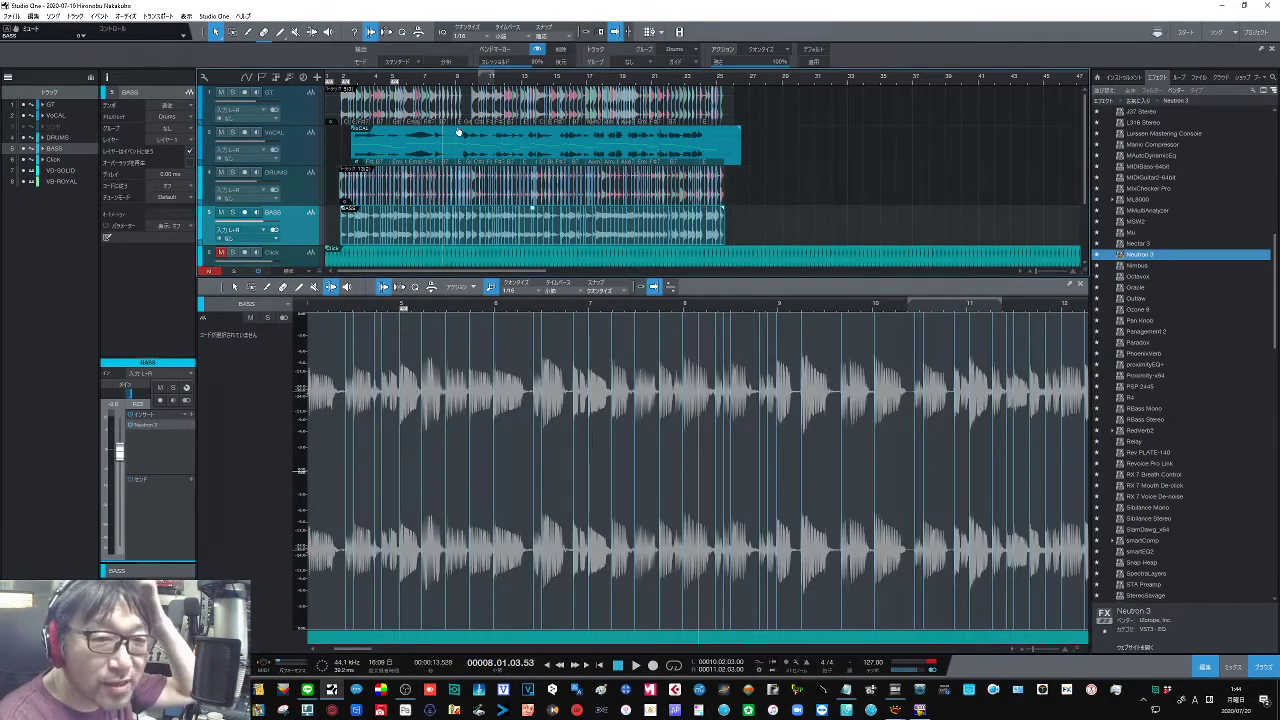
# Show the VOCAL event's notes in Melodyne, play the song, and move the playback position to just before bar 22.
pyautogui.click(453, 148)
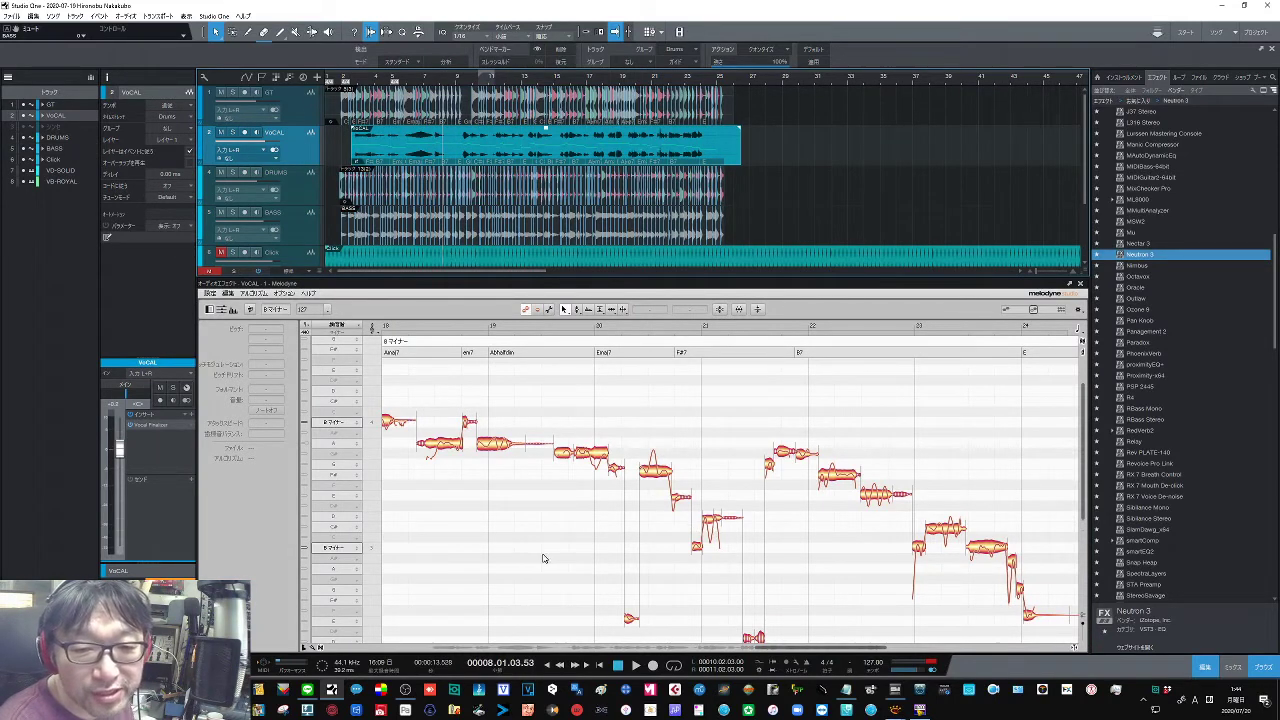
pyautogui.press('space')
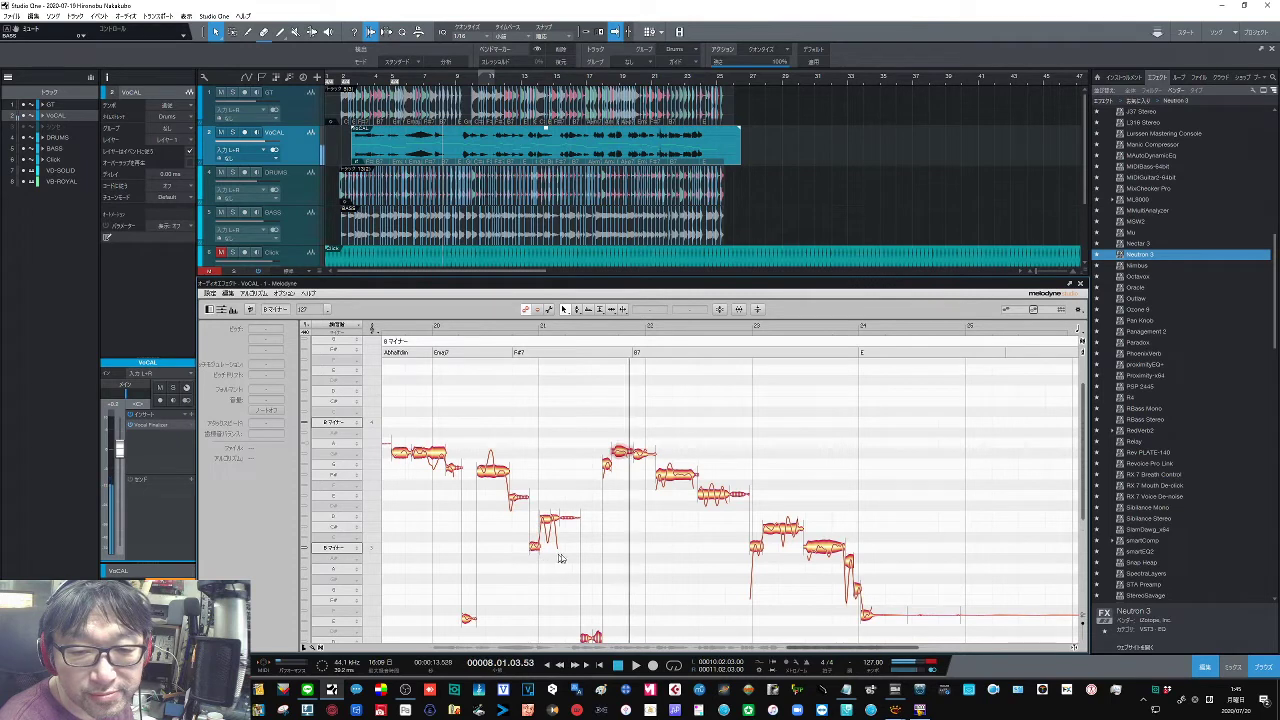
pyautogui.click(615, 551)
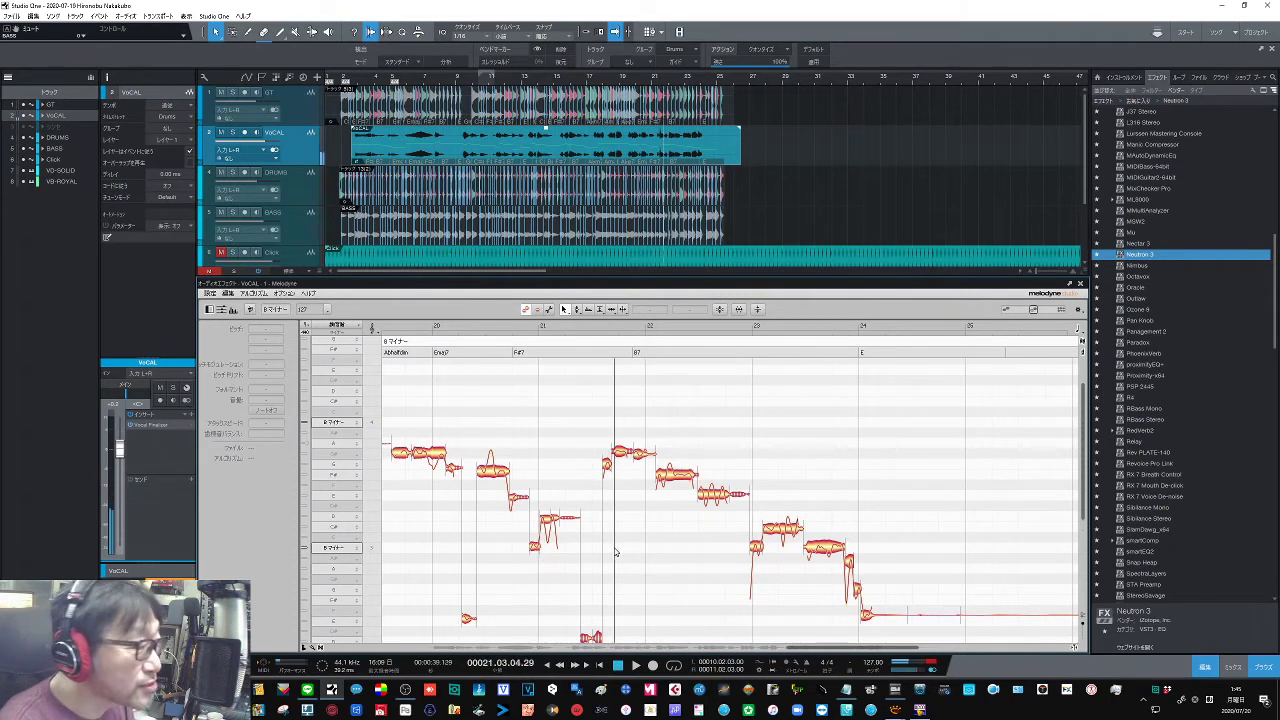
# Nudge the pitch of the G#4 vocal note just before bar 22, and select the F#4 note at the start of bar 22.
pyautogui.click(620, 458)
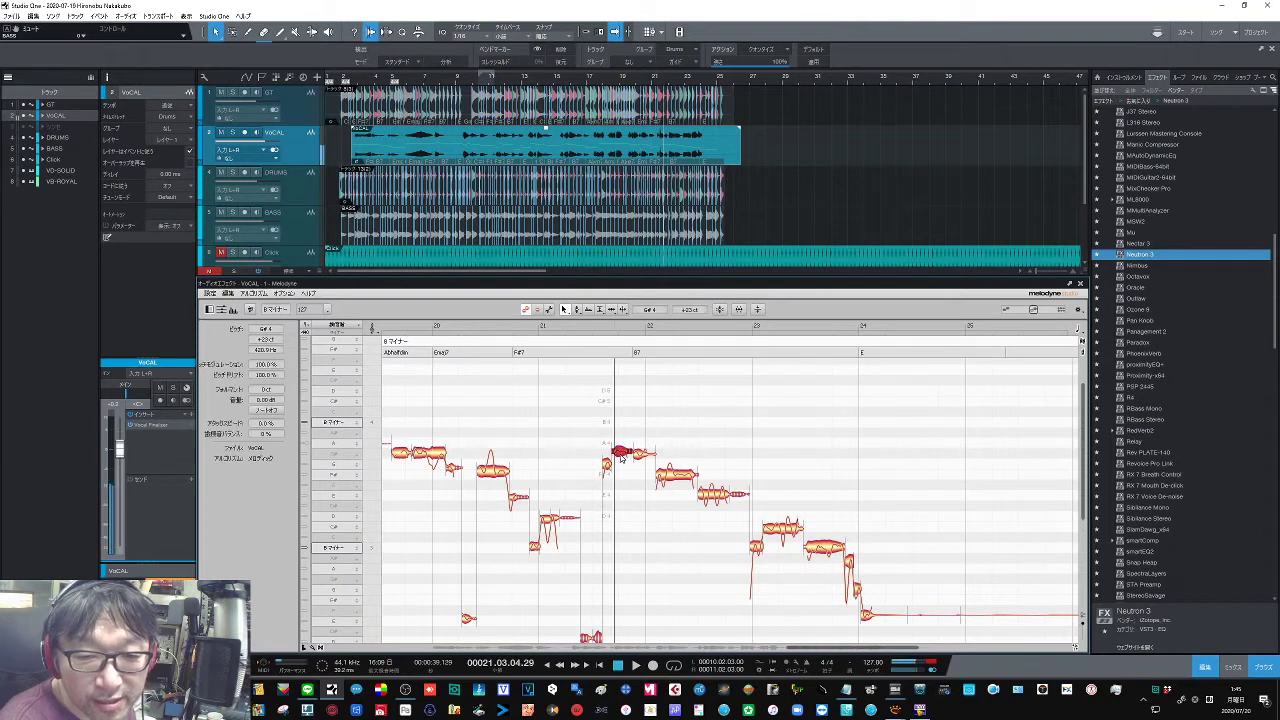
pyautogui.moveTo(620, 458); pyautogui.dragTo(621, 454)
pyautogui.click(678, 502)
pyautogui.click(672, 473)
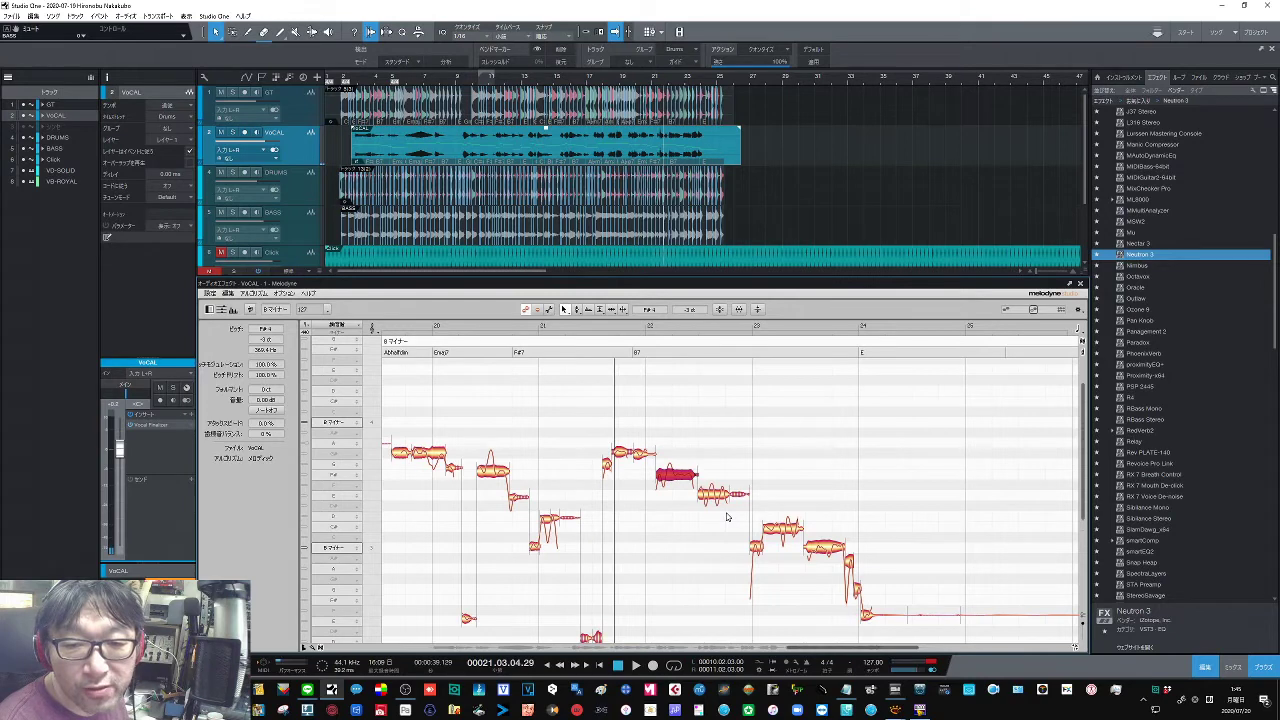
# Set the pitch modulation of the E4 vocal note in bar 22 to 122% and close the Melodyne editor.
pyautogui.scroll(10, 726, 512)
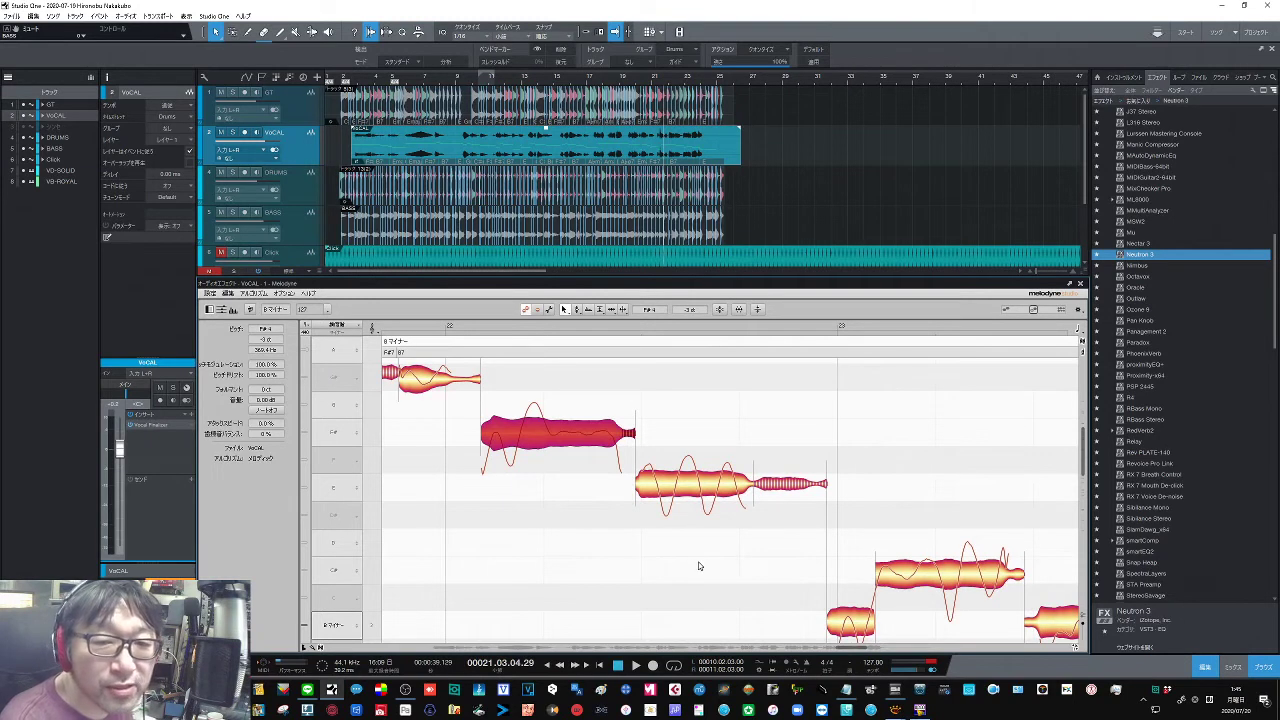
pyautogui.rightClick(690, 490)
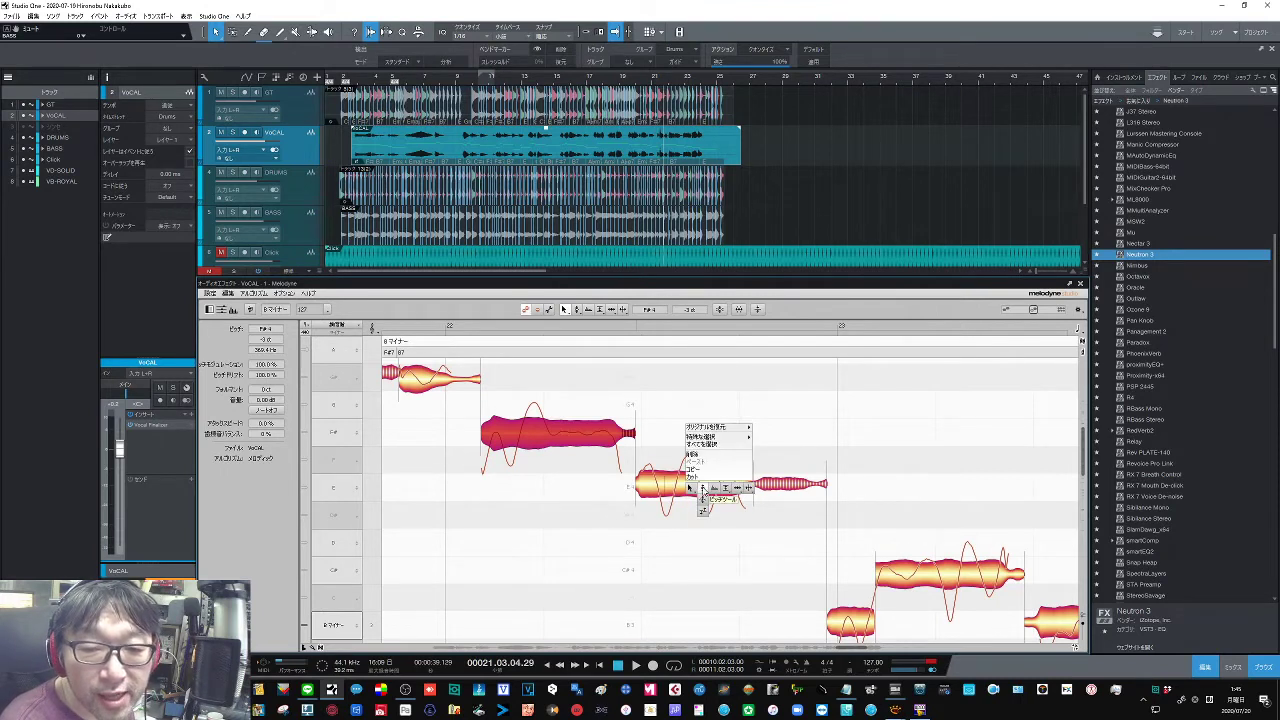
pyautogui.click(701, 487)
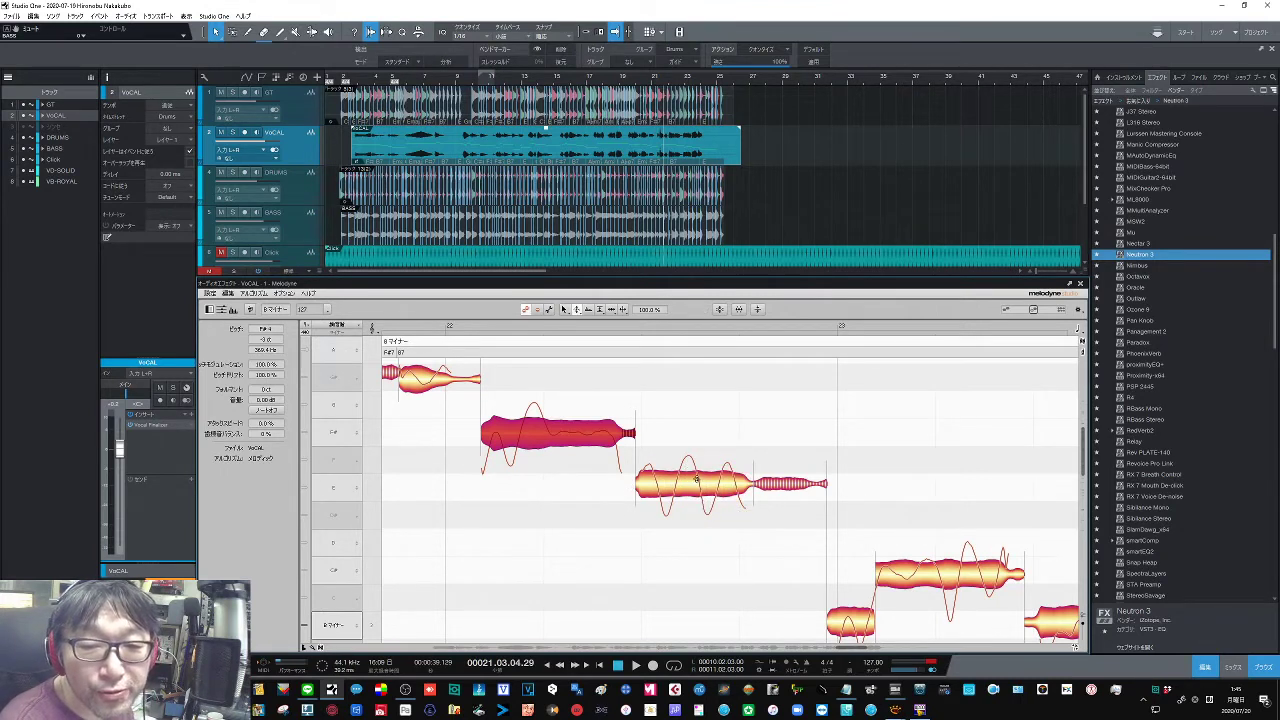
pyautogui.click(698, 485)
pyautogui.moveTo(698, 483); pyautogui.dragTo(699, 468)
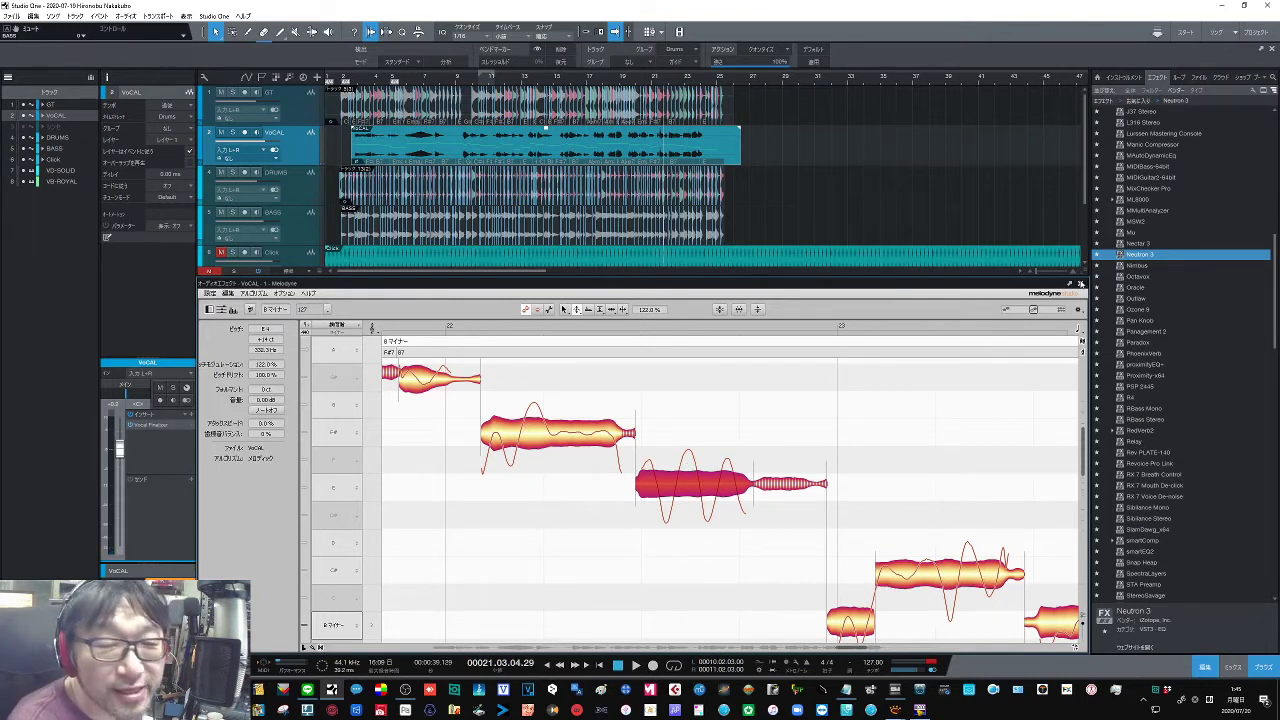
pyautogui.click(1080, 284)
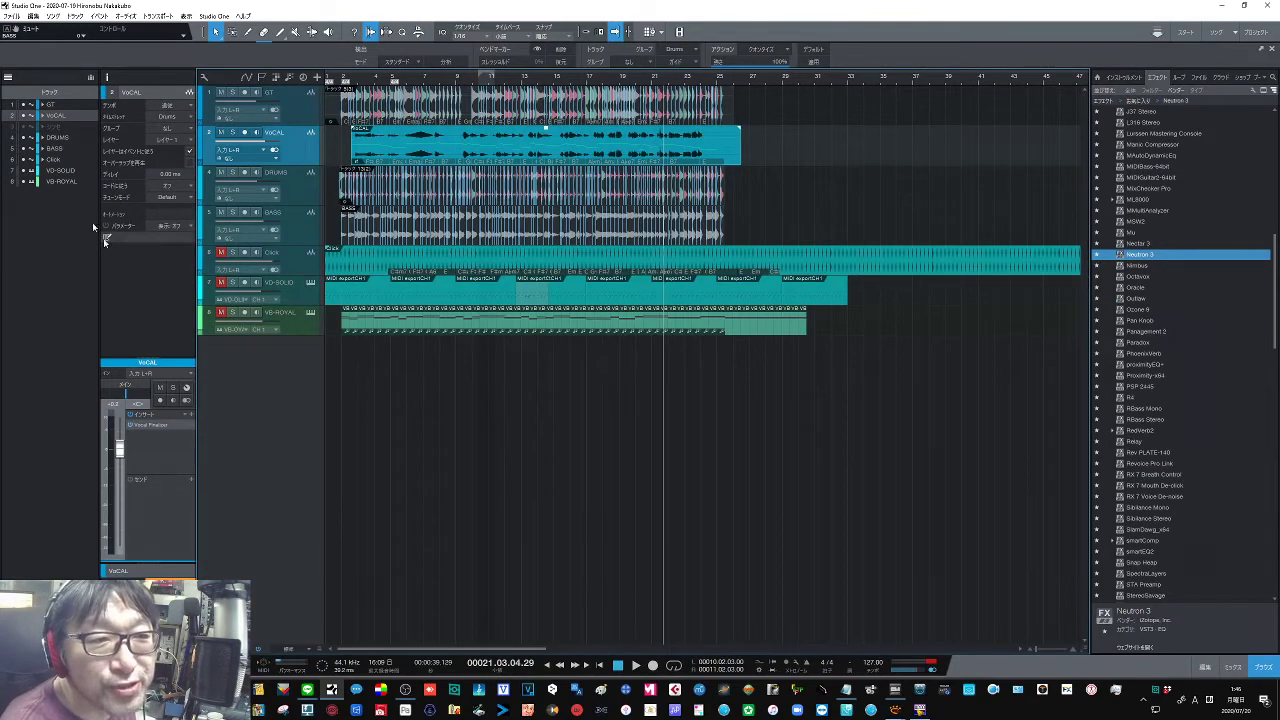
# Show the hidden シンセ track and place the playback position near the start of bar 2.
pyautogui.click(25, 127)
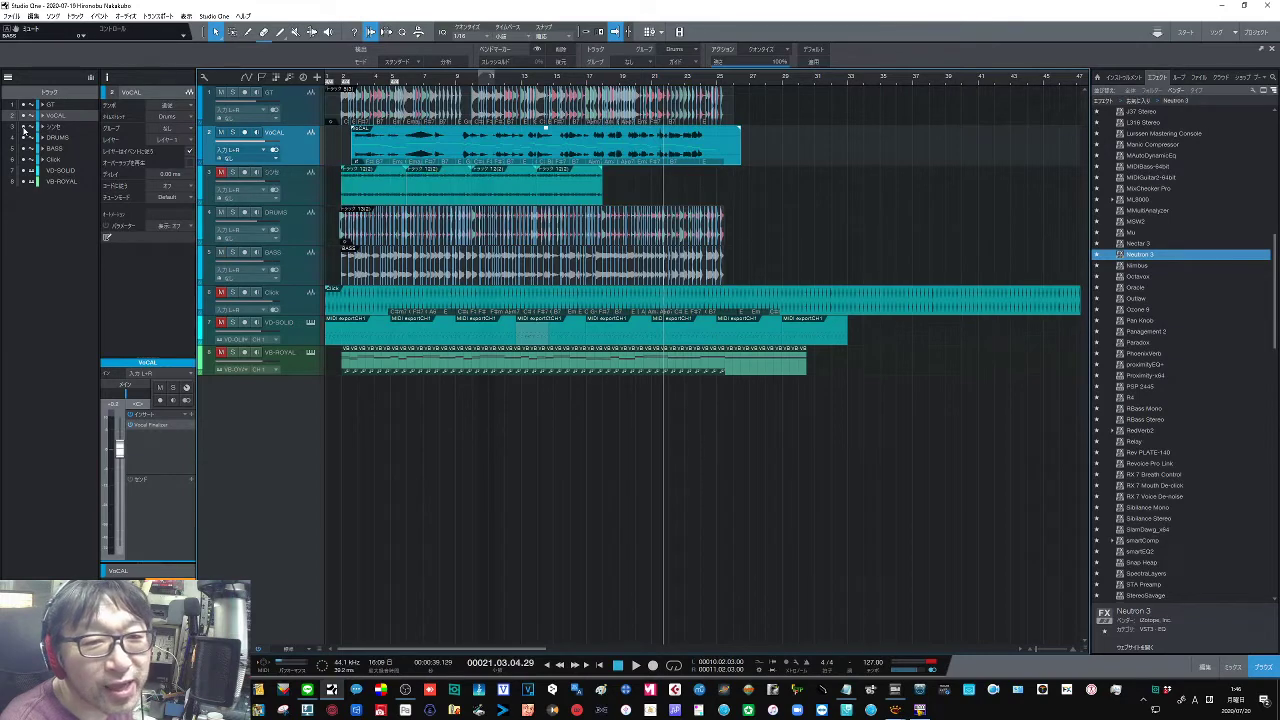
pyautogui.click(345, 80)
pyautogui.moveTo(350, 82); pyautogui.dragTo(364, 150)
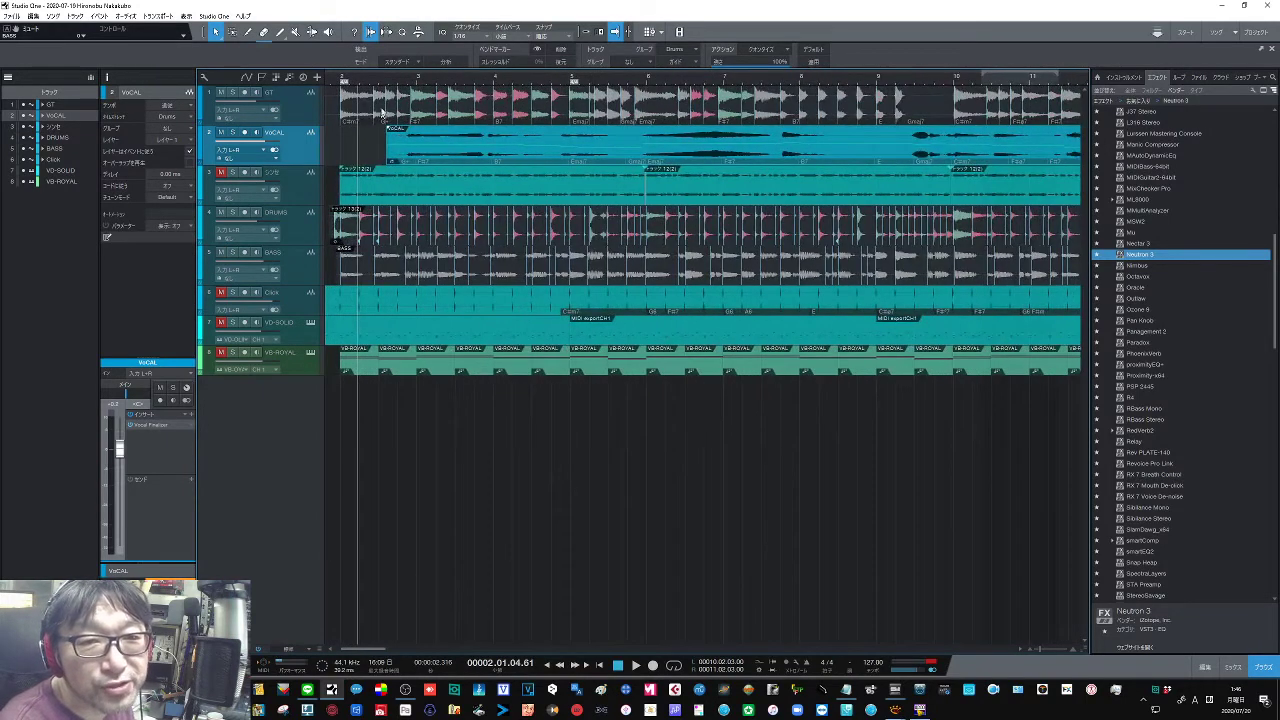
pyautogui.press('w')
pyautogui.press('w')
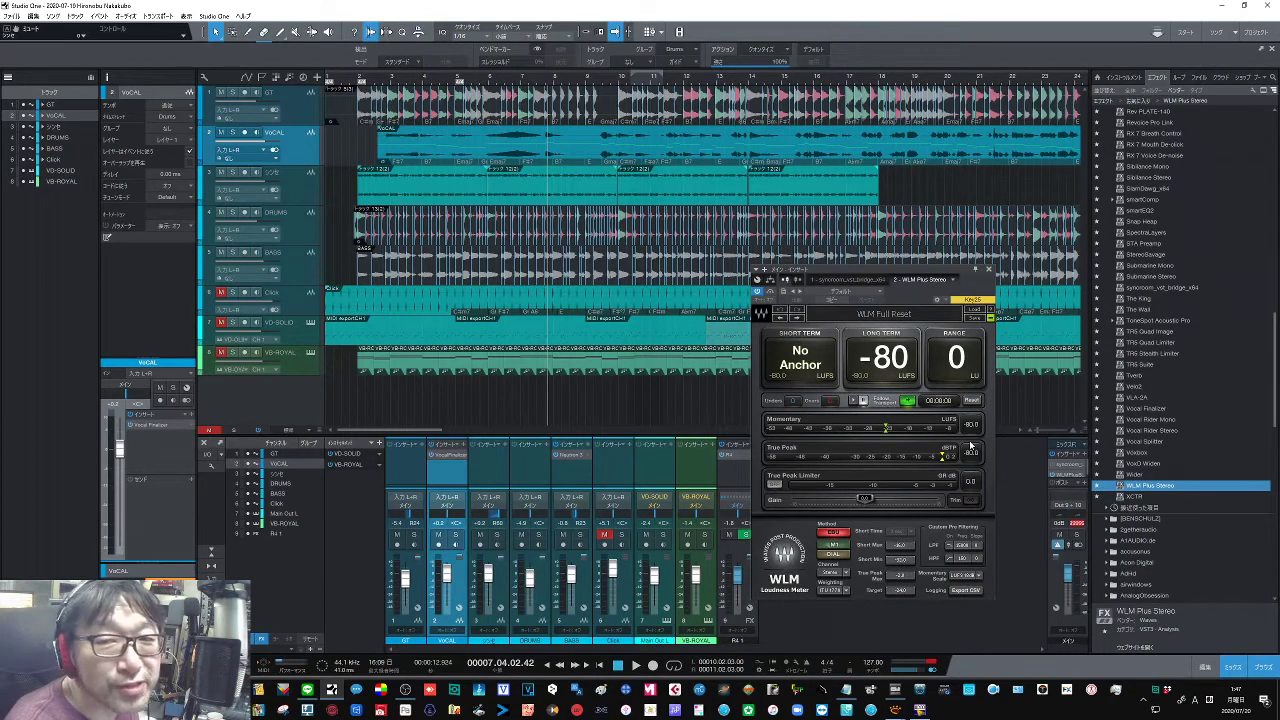
# Find DeePopMax in the effects list and insert it on the main output.
pyautogui.scroll(6, 1162, 270)
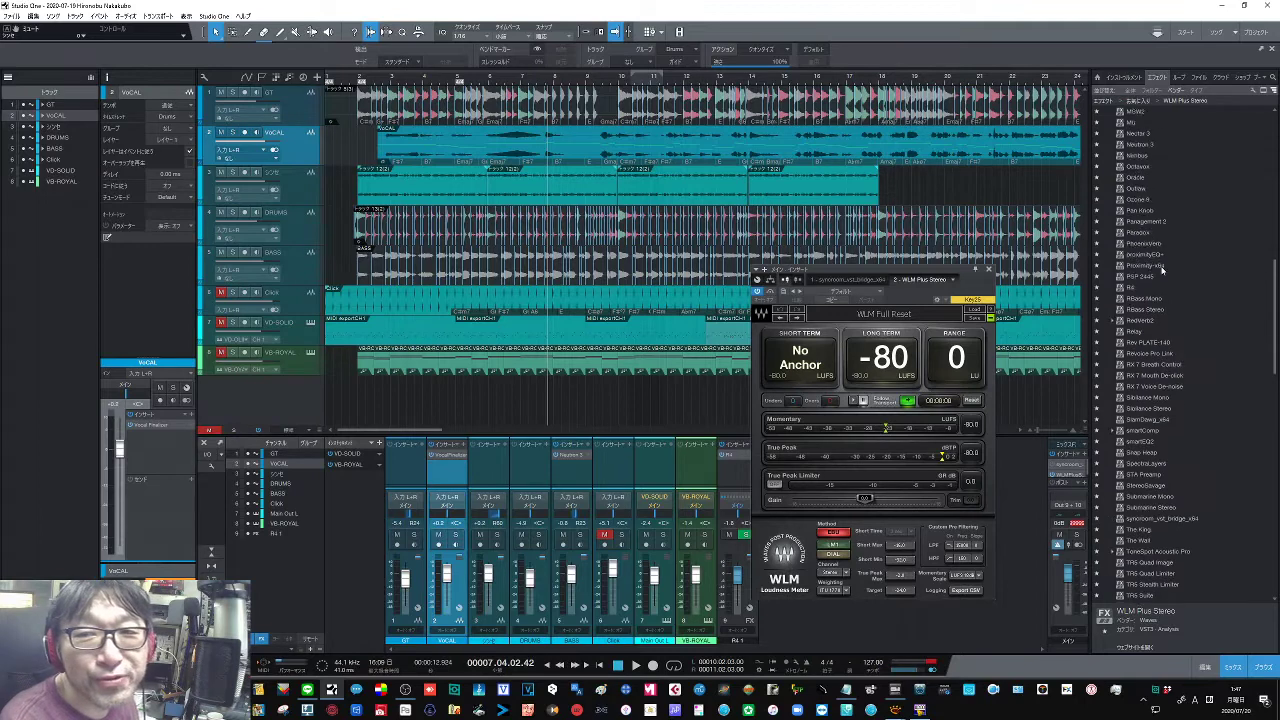
pyautogui.scroll(6, 1162, 270)
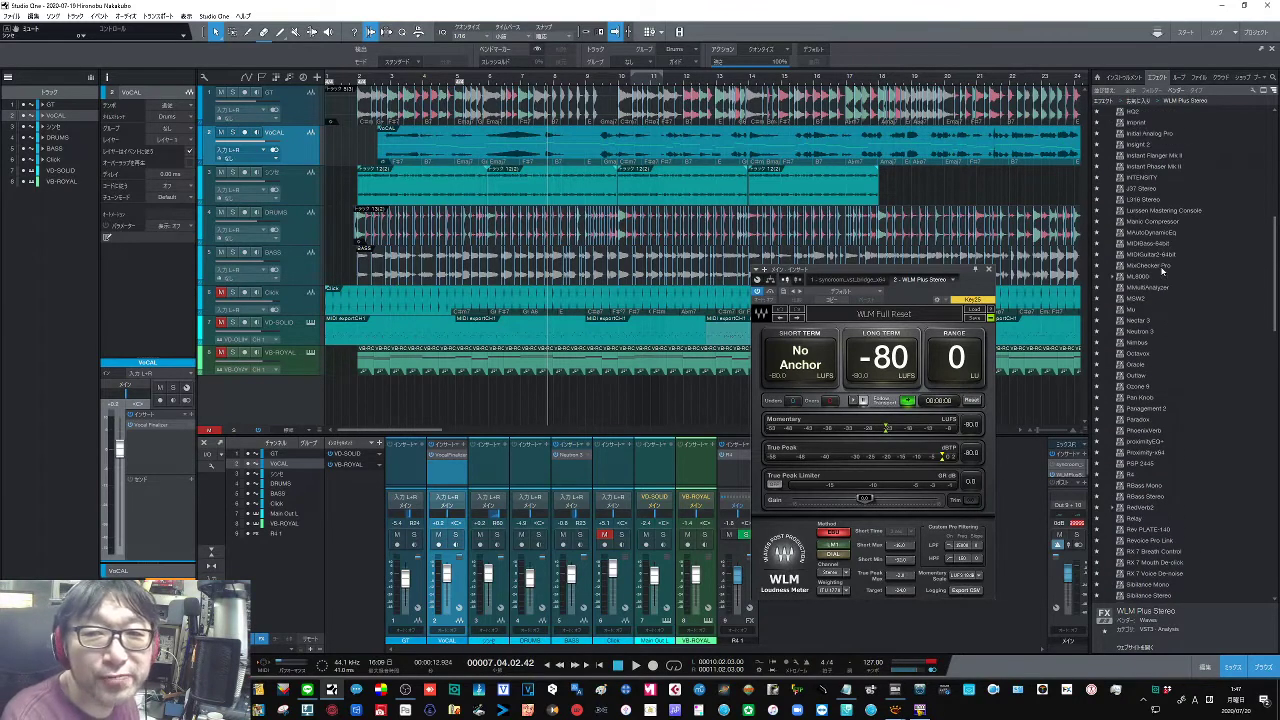
pyautogui.scroll(1, 1162, 270)
pyautogui.scroll(5, 1162, 270)
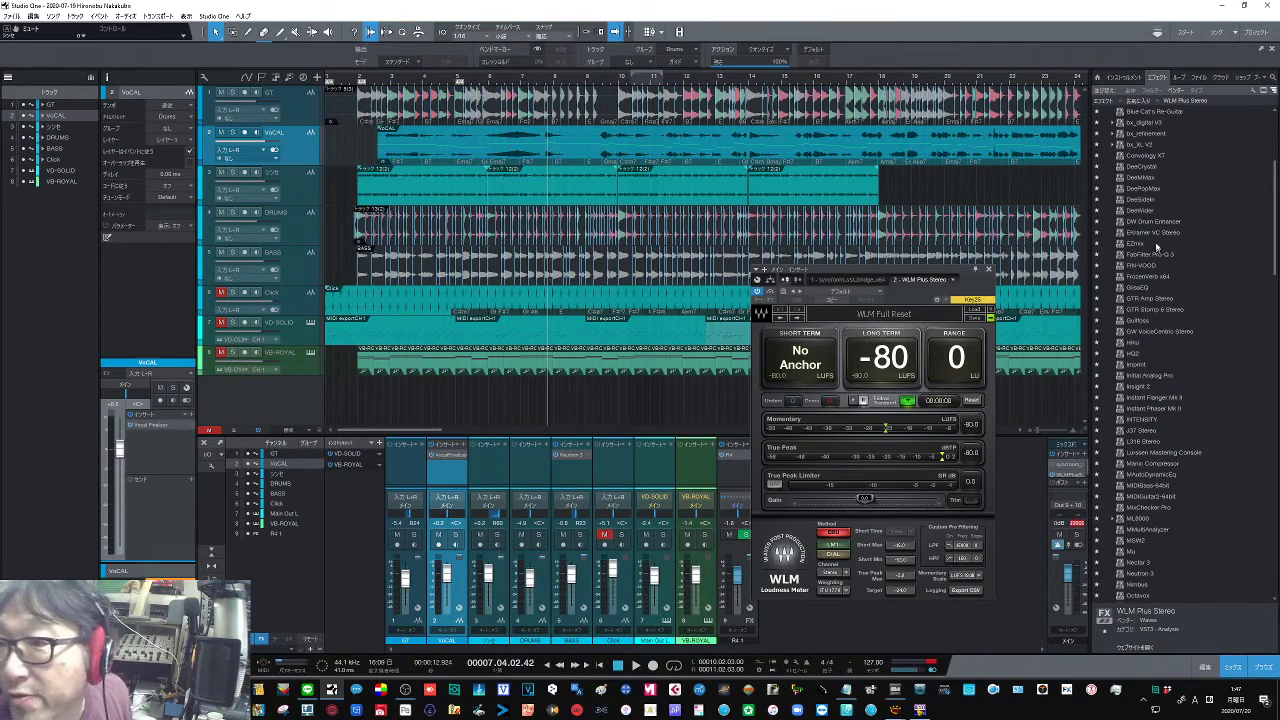
pyautogui.doubleClick(1148, 188)
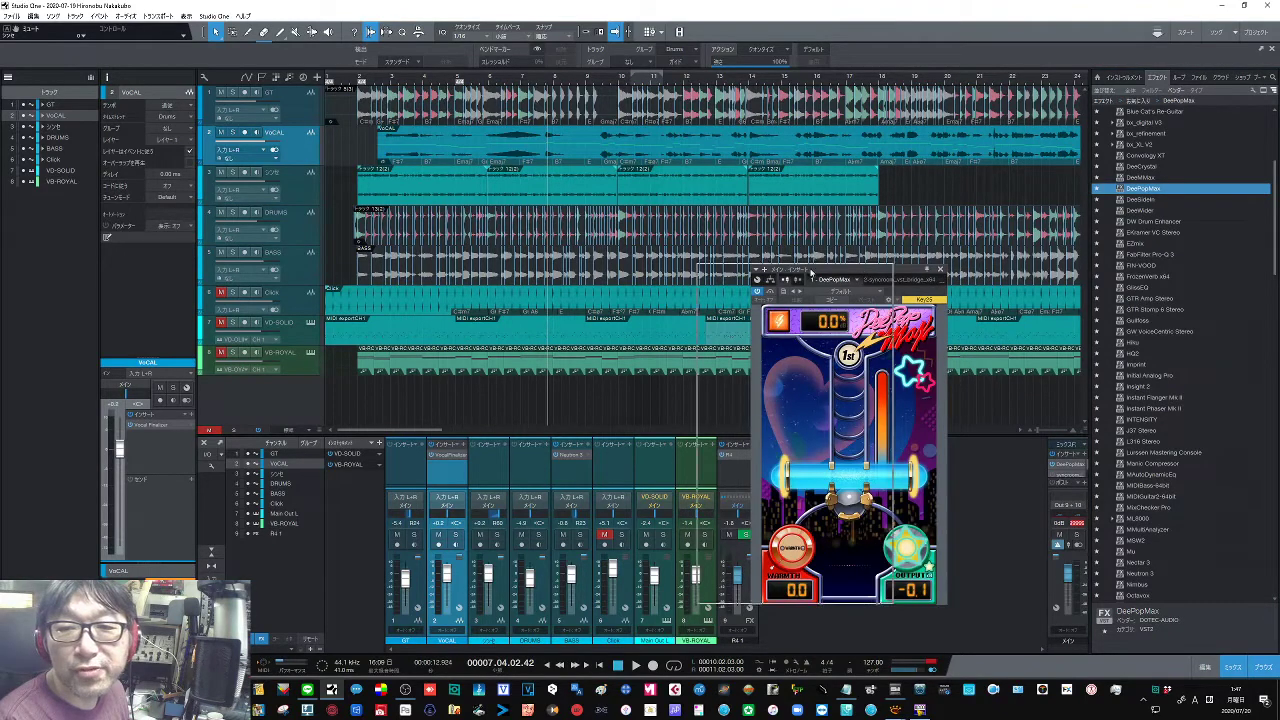
# Keep the DeePopMax window open and arrange it side by side with the WLM Plus Stereo window.
pyautogui.moveTo(928, 268); pyautogui.dragTo(640, 220)
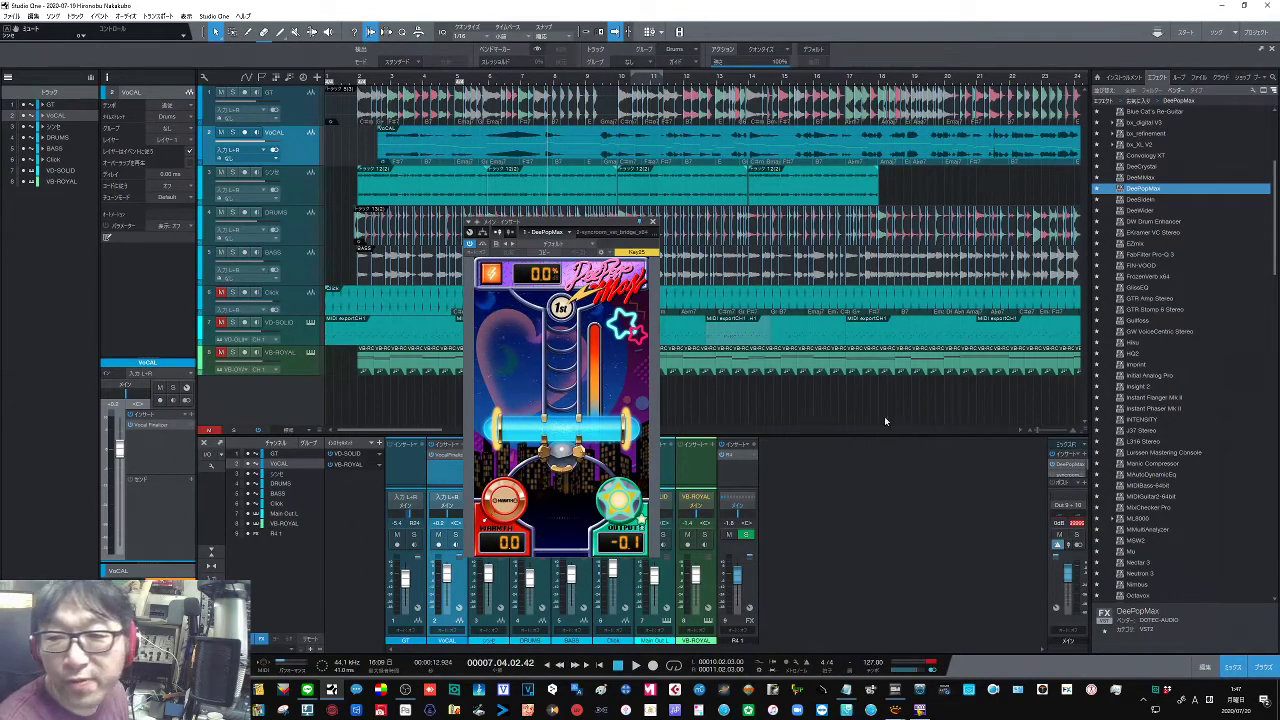
pyautogui.click(641, 231)
pyautogui.moveTo(928, 258); pyautogui.dragTo(918, 233)
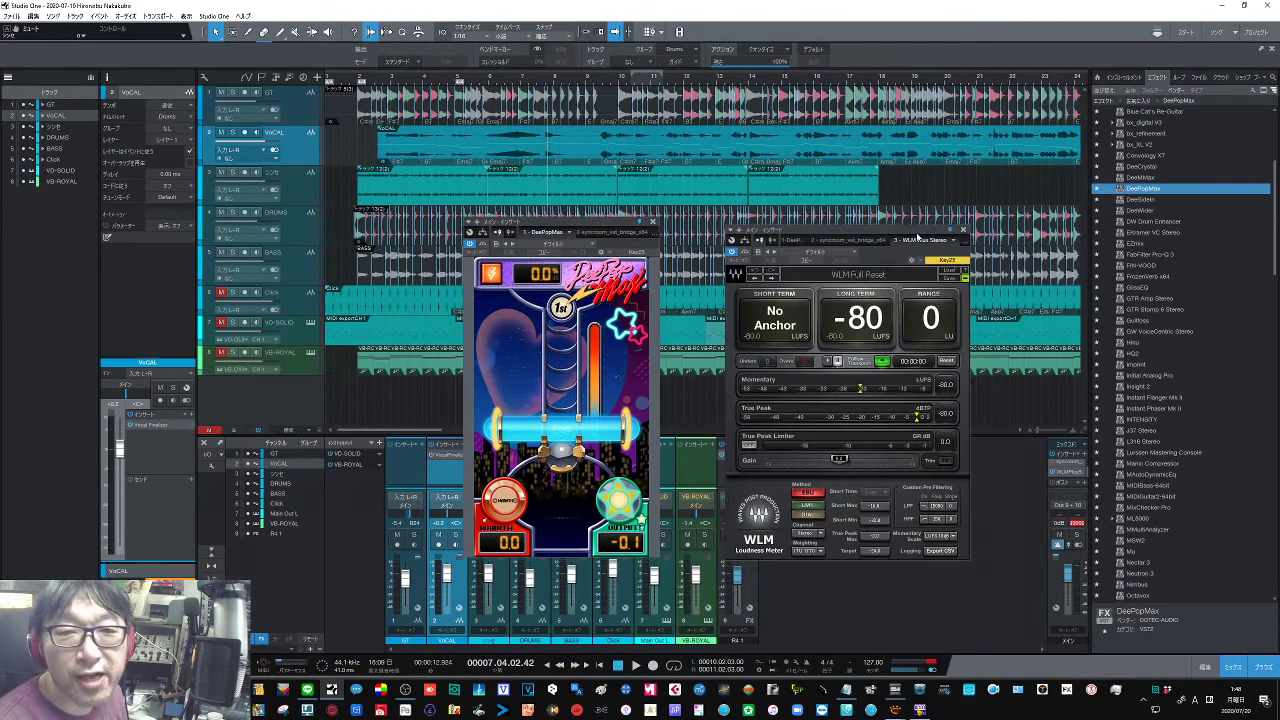
# Play the song, raise the DeePopMax level to 7.6%, and turn on the True Peak Limiter in WLM Plus.
pyautogui.click(400, 84)
pyautogui.press('space')
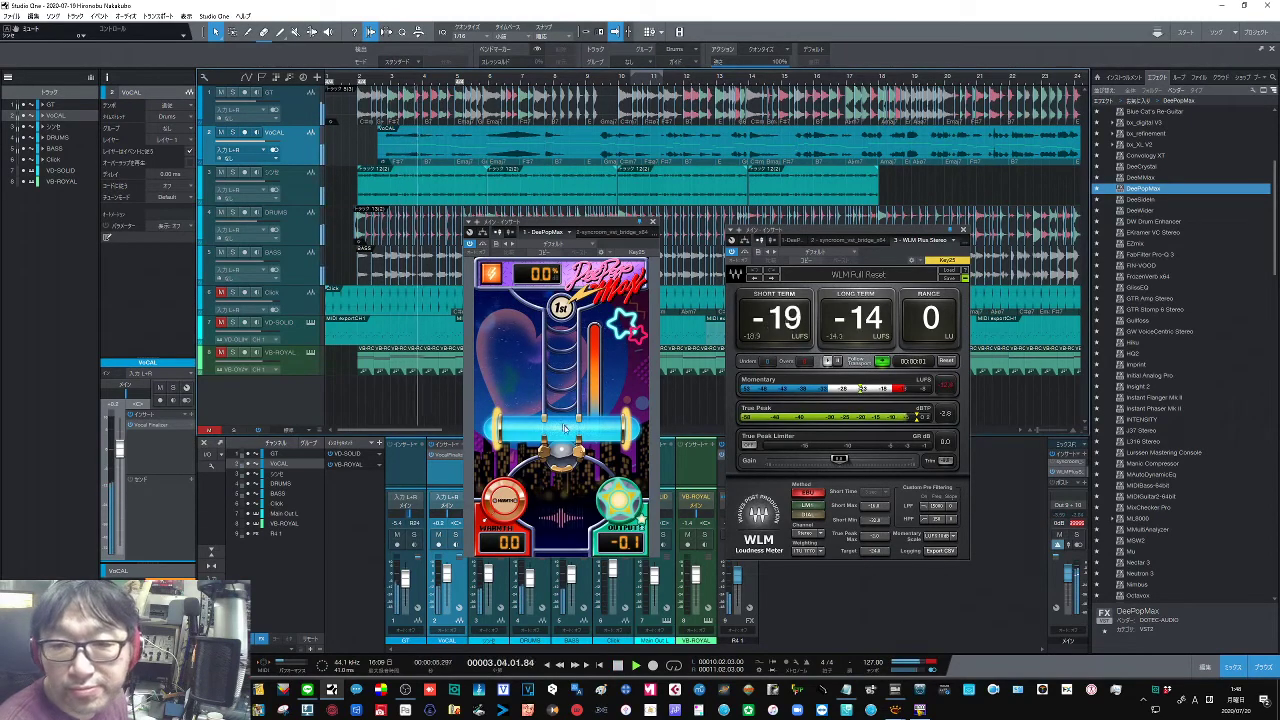
pyautogui.moveTo(580, 440); pyautogui.dragTo(587, 405)
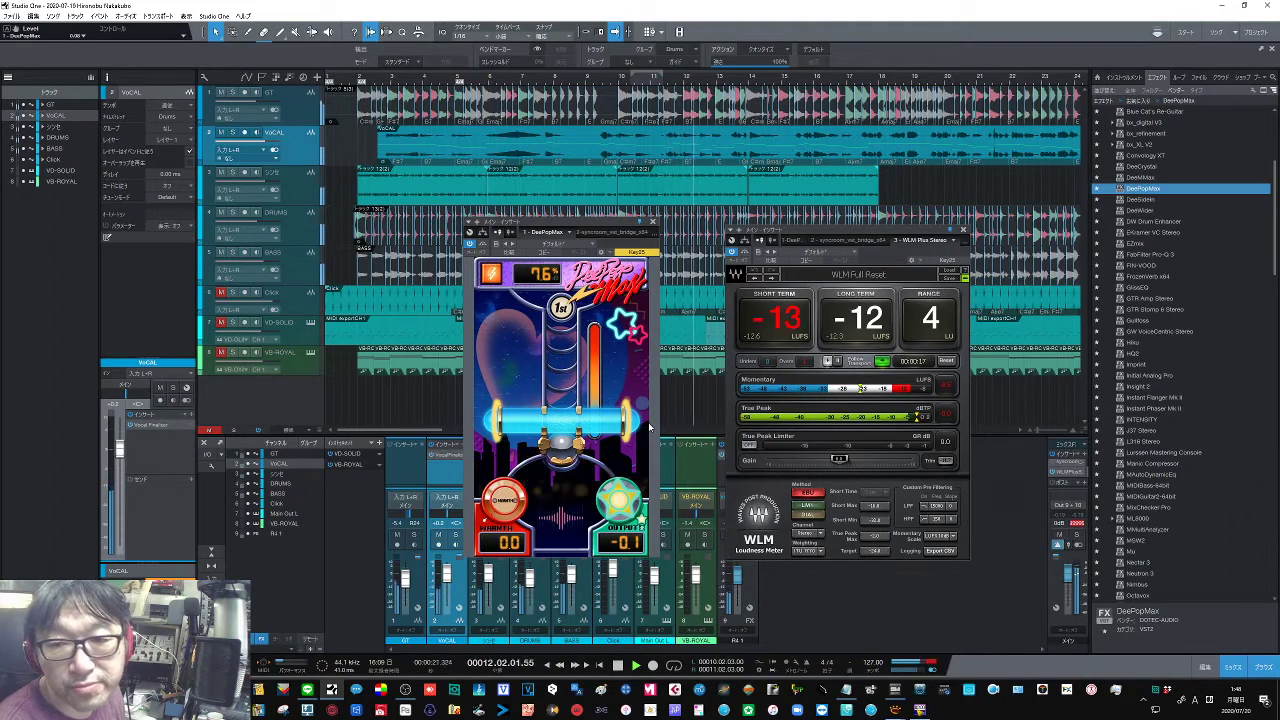
pyautogui.click(753, 449)
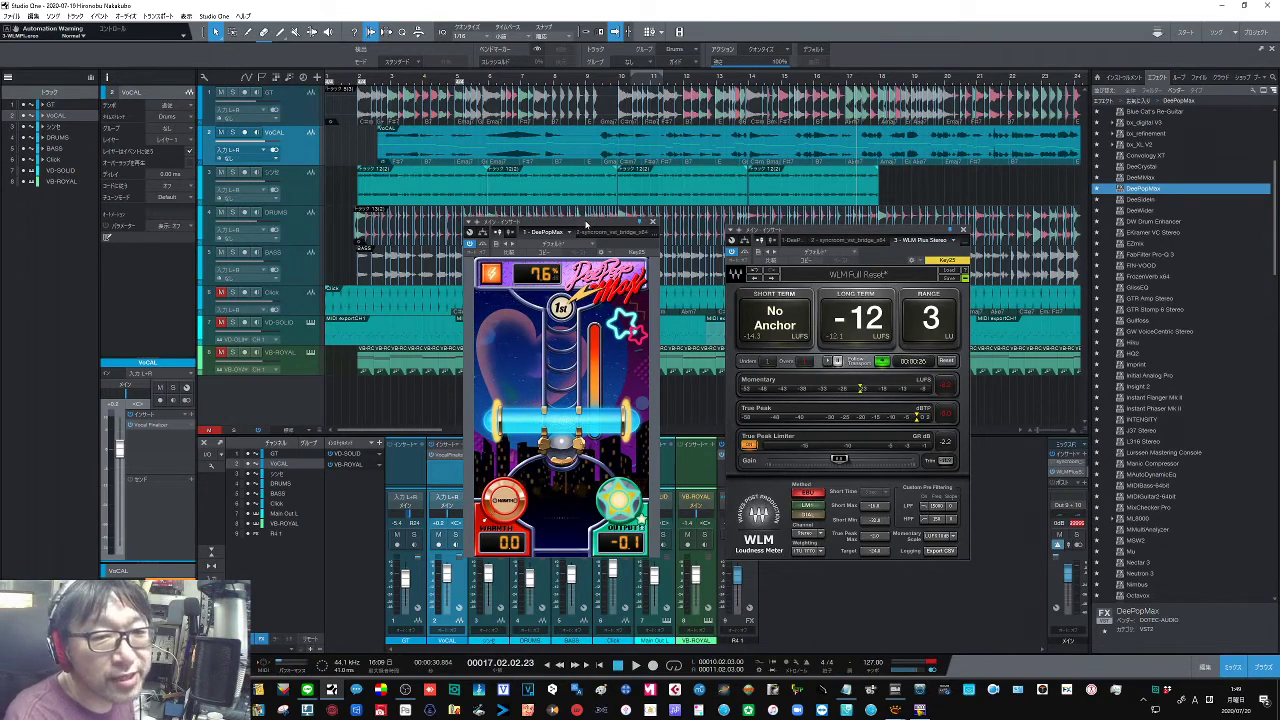
# Close the DeePopMax and WLM Plus Stereo plug-in windows.
pyautogui.moveTo(652, 222); pyautogui.dragTo(709, 268)
pyautogui.click(709, 268)
pyautogui.click(963, 230)
# Play the whole mix from about bar 2, stop after bar 26, and return the playback position to the song start.
pyautogui.click(352, 80)
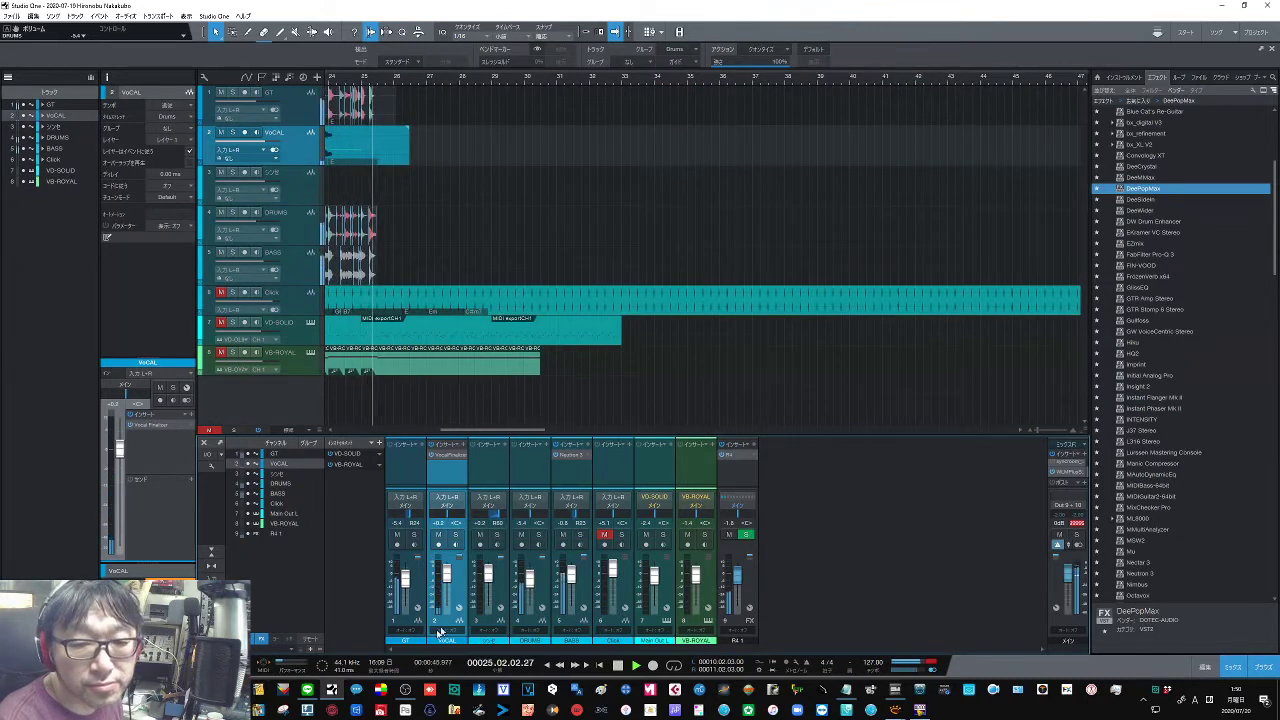
pyautogui.click(619, 666)
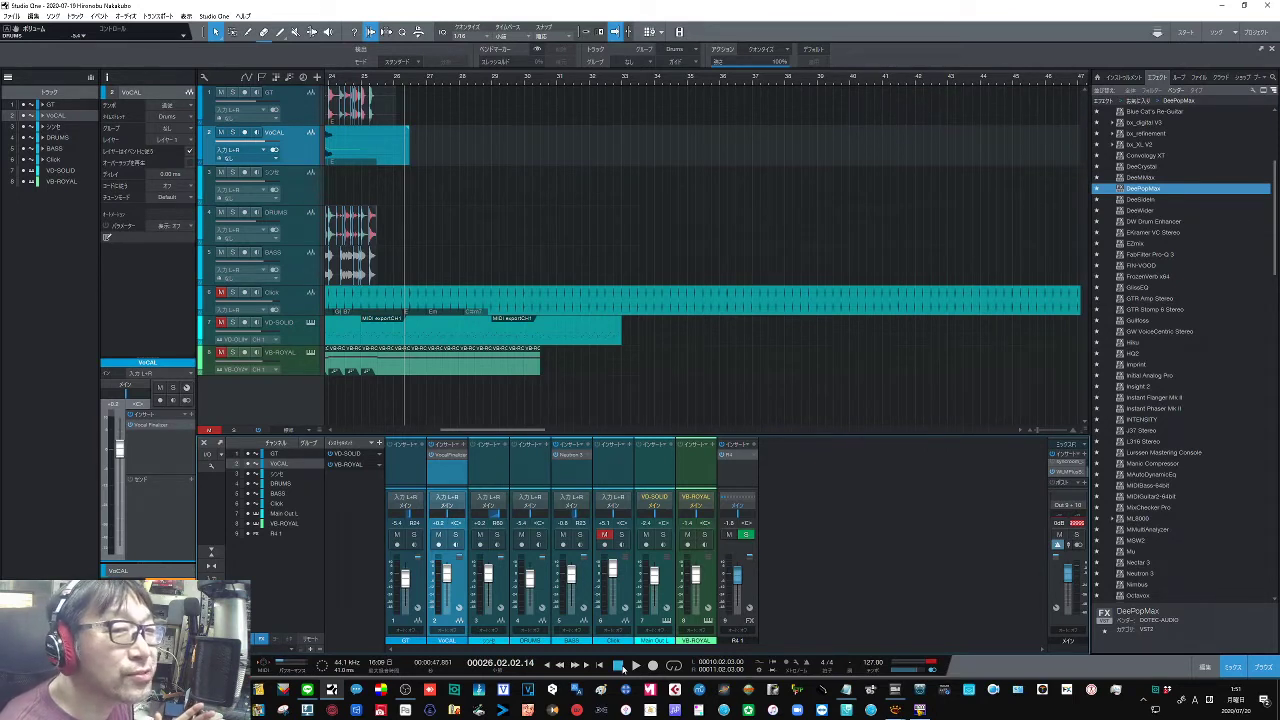
pyautogui.click(599, 665)
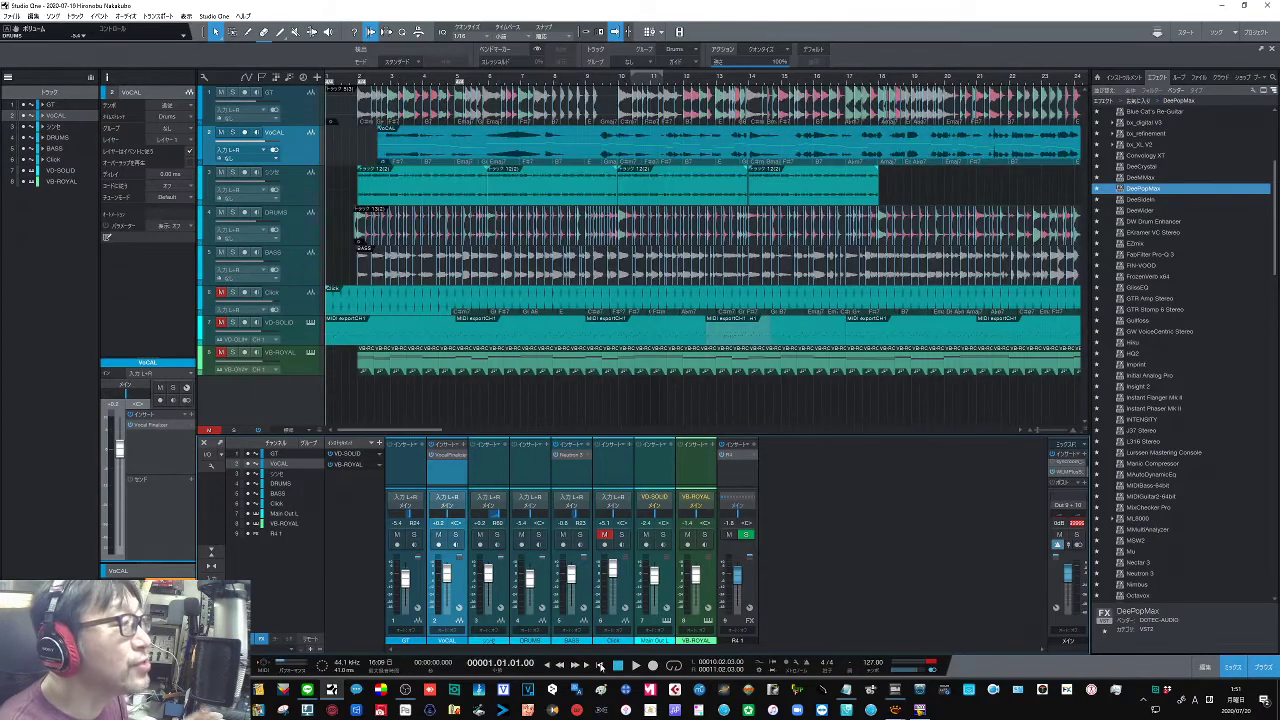